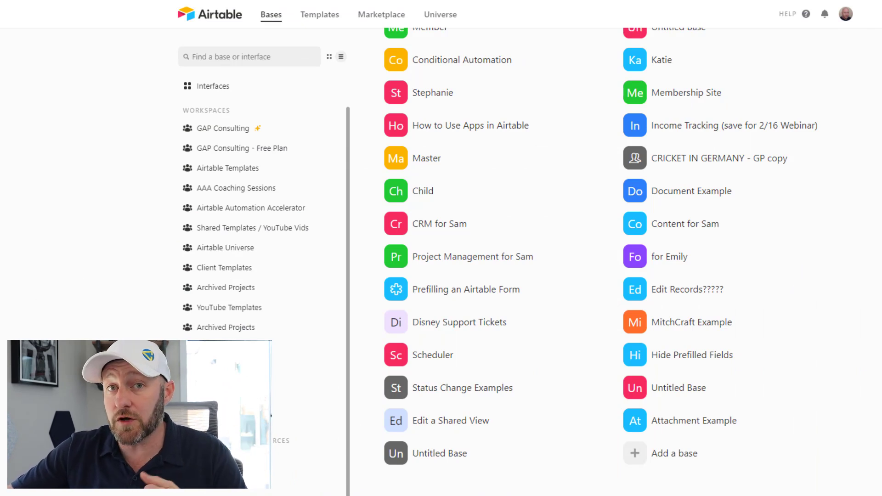
# Step: Add a new base, rename it to SOPs and give it a pale blue colour
pyautogui.click(650, 464)
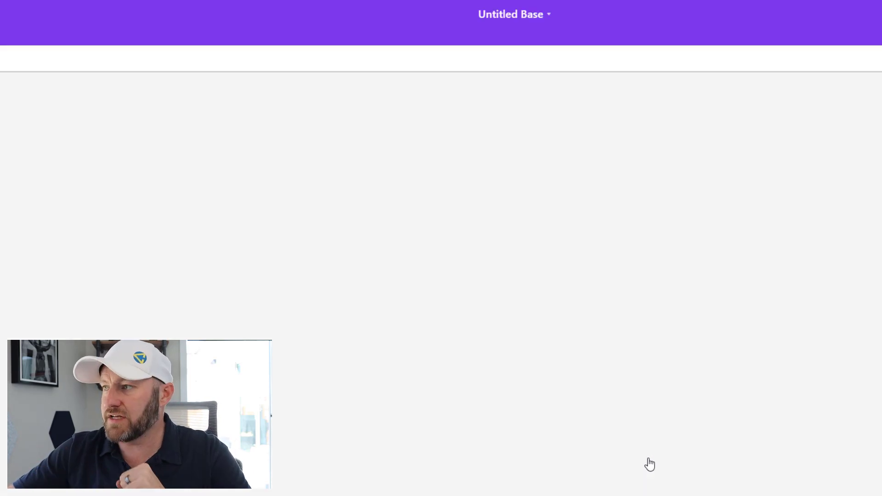
pyautogui.click(512, 14)
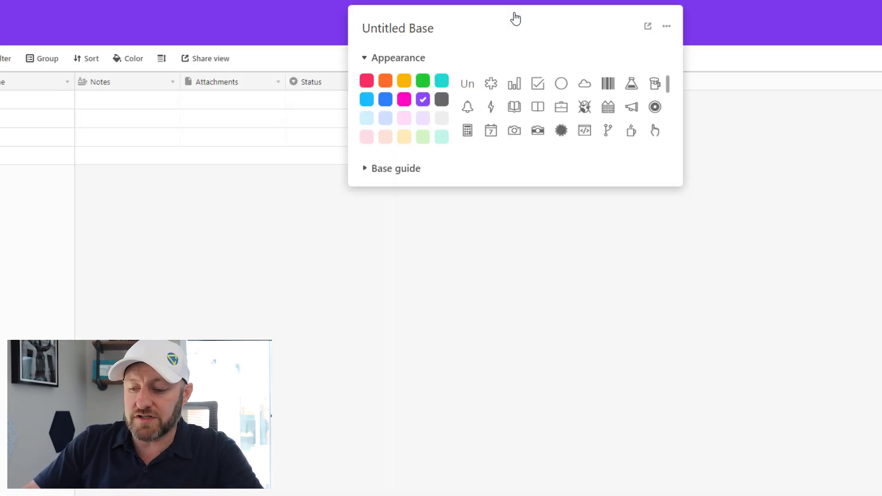
pyautogui.click(495, 27)
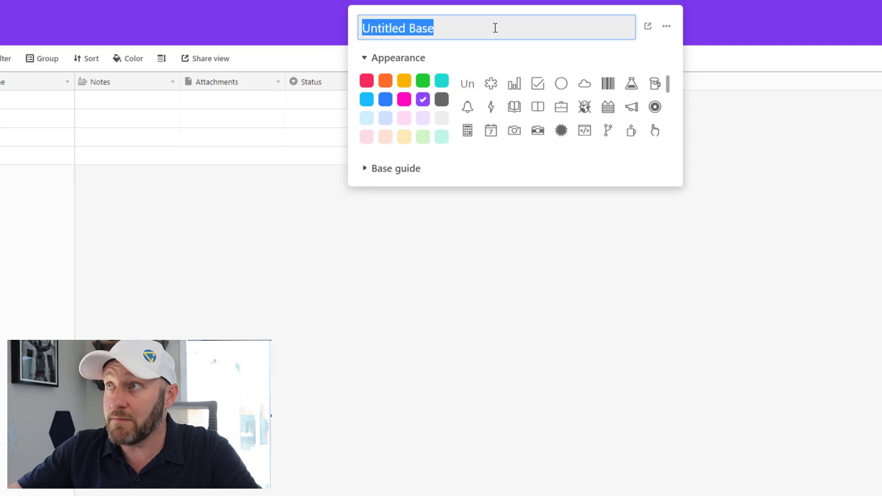
pyautogui.hotkey('ctrl', 'a')
pyautogui.write('SO')
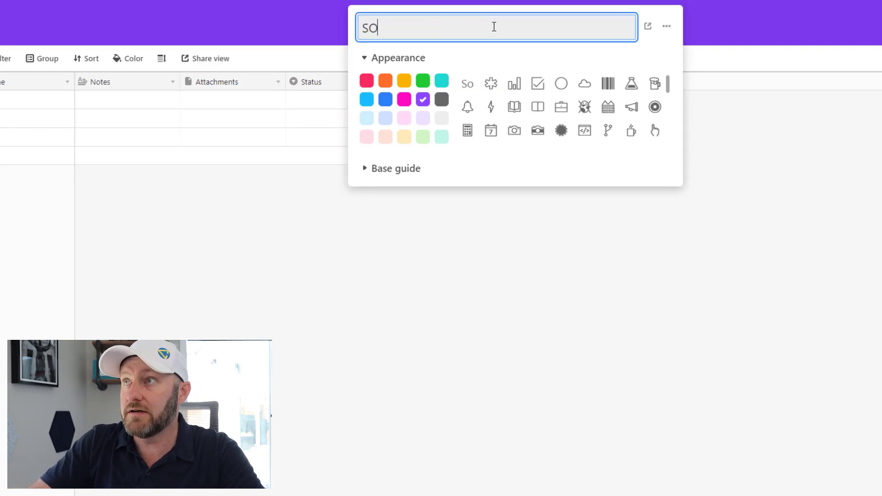
pyautogui.write('Ps')
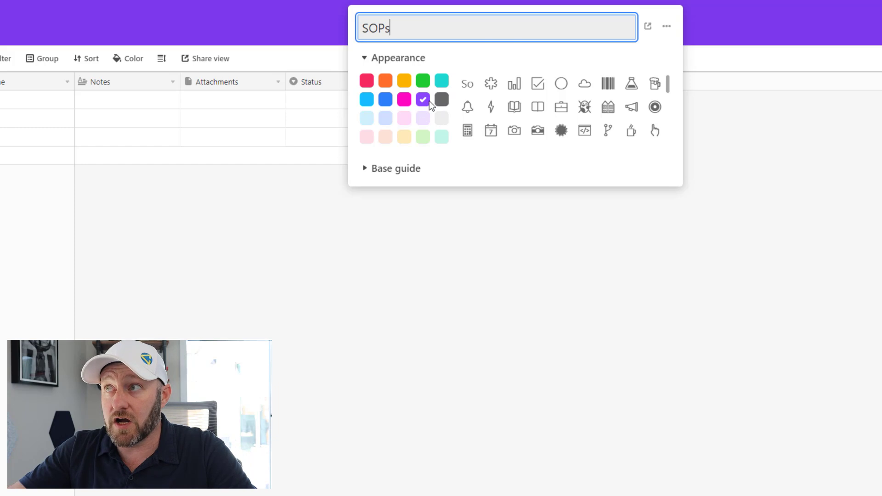
pyautogui.click(386, 133)
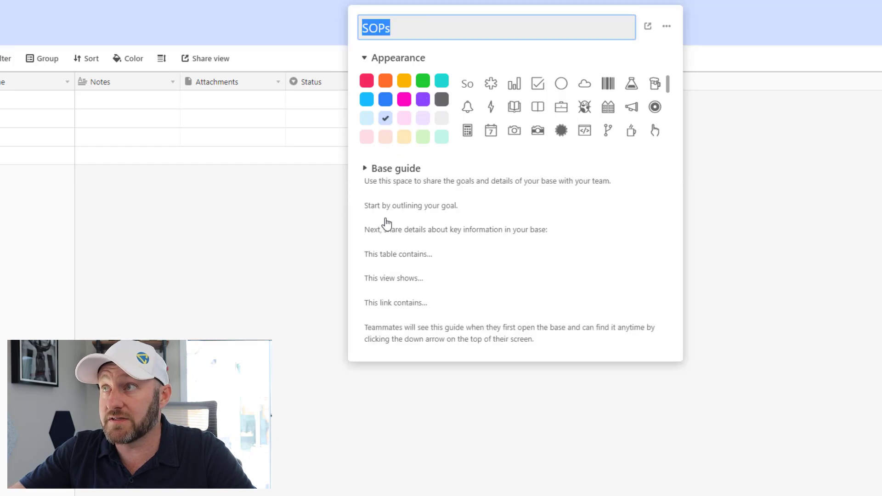
pyautogui.click(678, 239)
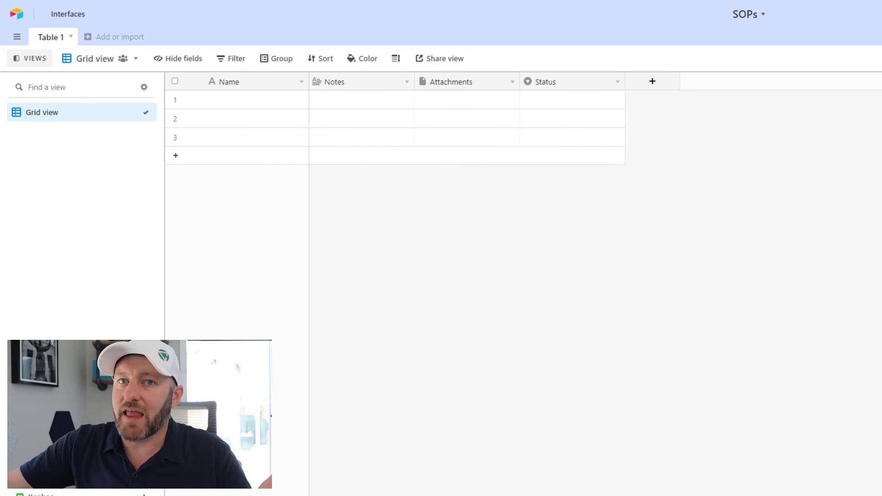
# Step: Rename Table 1 to SOPs, delete the Notes, Attachments and Status fields, and begin an Order field
pyautogui.doubleClick(55, 40)
pyautogui.write('SOPs')
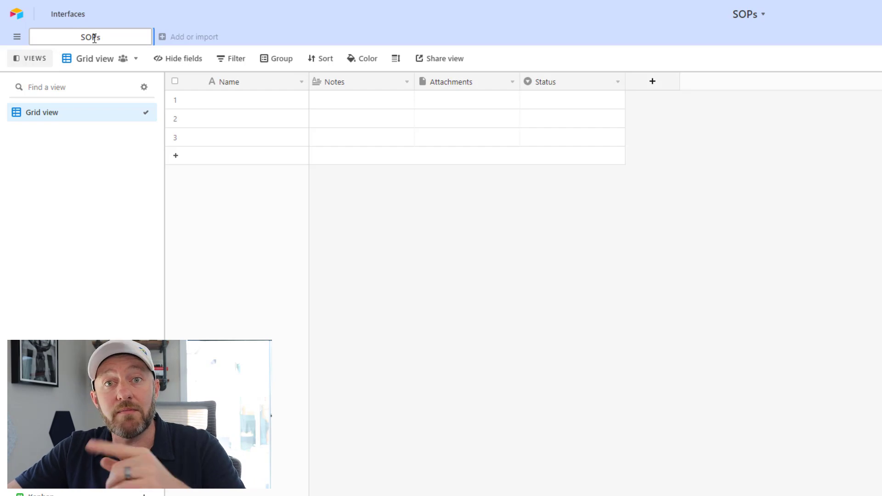
pyautogui.click(416, 212)
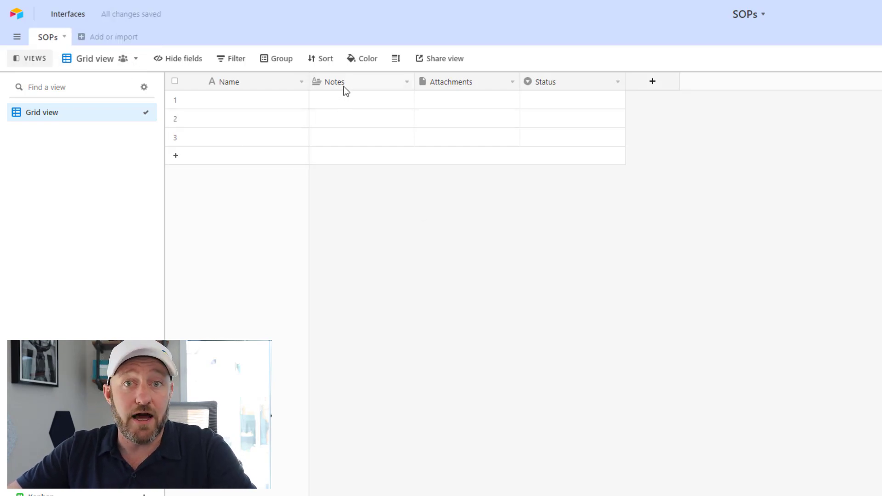
pyautogui.rightClick(344, 86)
pyautogui.click(358, 340)
pyautogui.rightClick(349, 83)
pyautogui.click(358, 341)
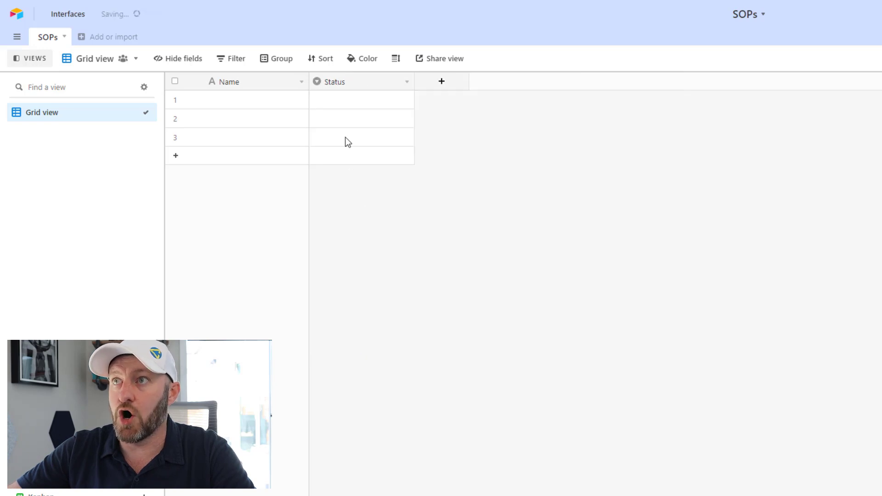
pyautogui.rightClick(359, 81)
pyautogui.click(359, 340)
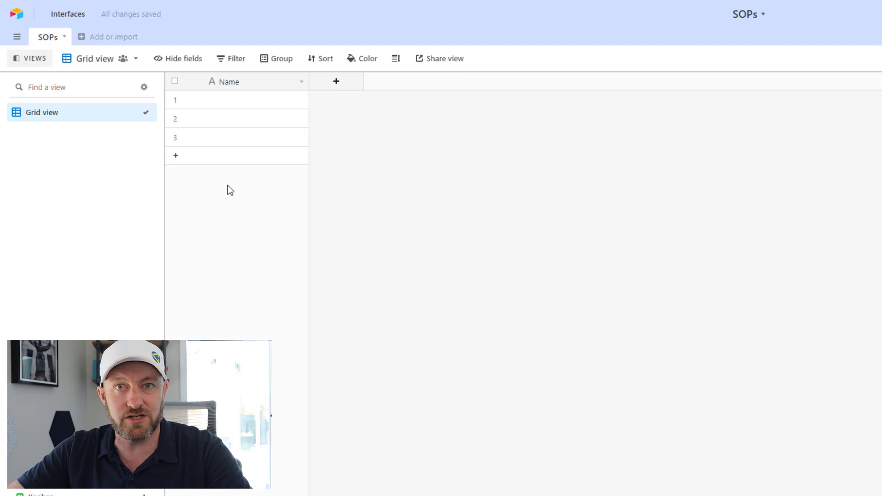
pyautogui.click(337, 81)
pyautogui.write('Order')
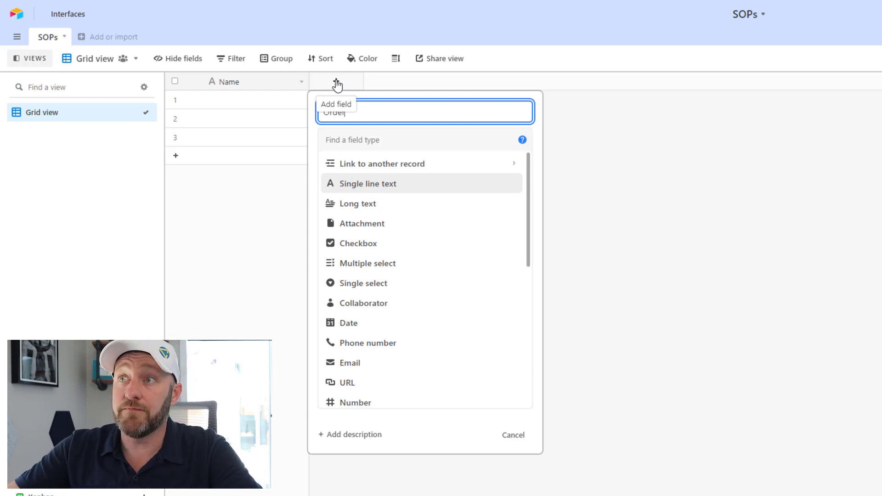
# Step: Make Order a Number field with Integer format
pyautogui.press('Tab')
pyautogui.write('nu')
pyautogui.click(354, 163)
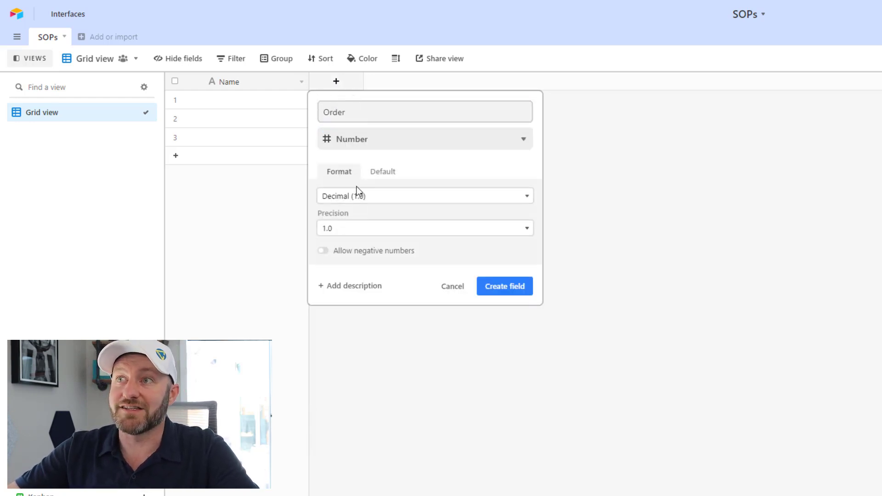
pyautogui.click(357, 196)
pyautogui.click(349, 221)
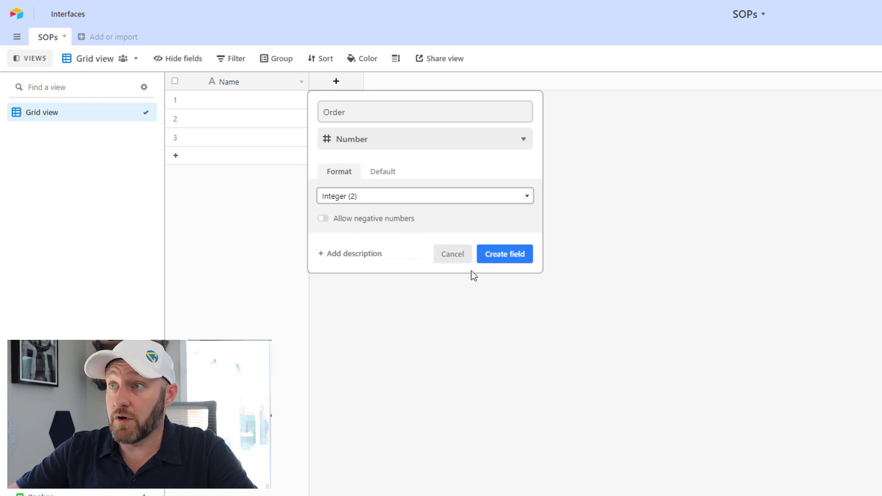
pyautogui.click(505, 254)
# Step: Number the three records 1, 2 and 3 in Order and narrow its column
pyautogui.click(357, 100)
pyautogui.write('1')
pyautogui.press('Return')
pyautogui.write('2')
pyautogui.press('Return')
pyautogui.write('3')
pyautogui.press('Return')
pyautogui.moveTo(415, 82); pyautogui.dragTo(370, 83)
# Step: Sort the records by Order from 1 to 9
pyautogui.click(333, 83)
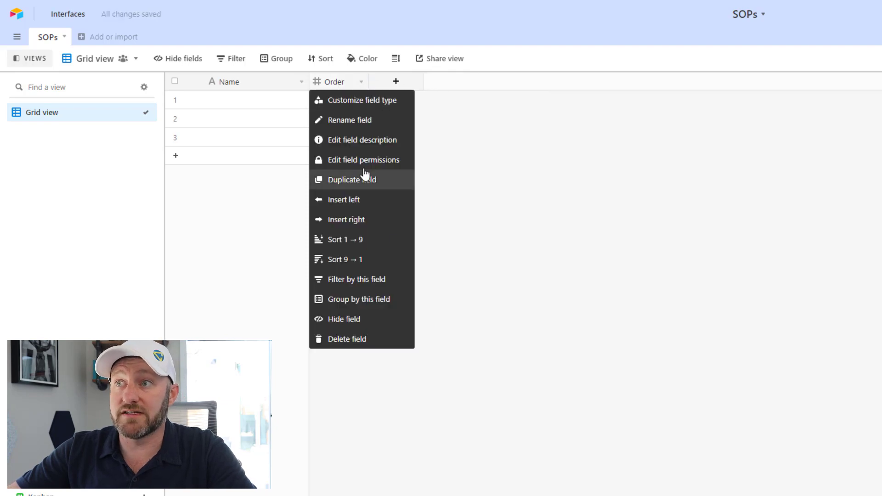
pyautogui.click(353, 241)
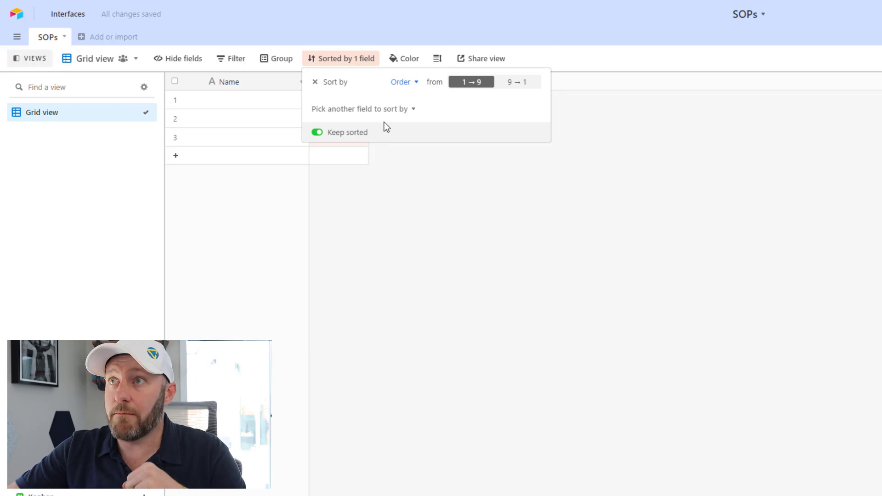
pyautogui.click(423, 189)
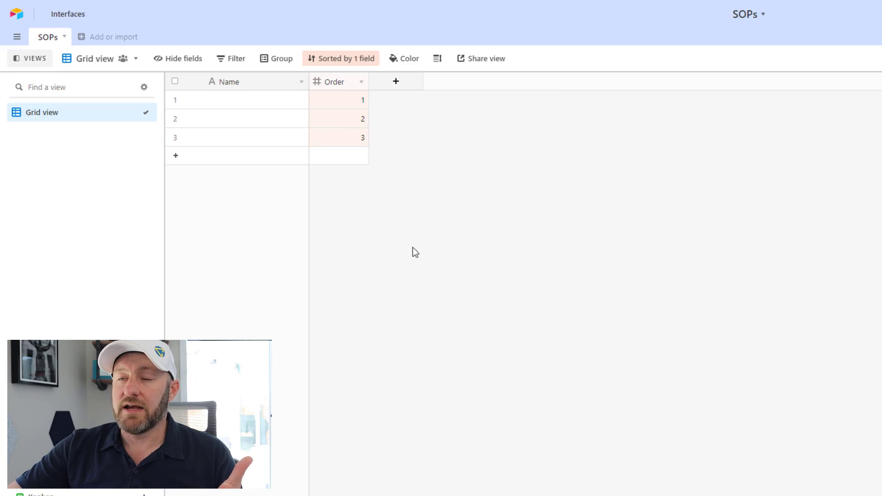
pyautogui.click(395, 84)
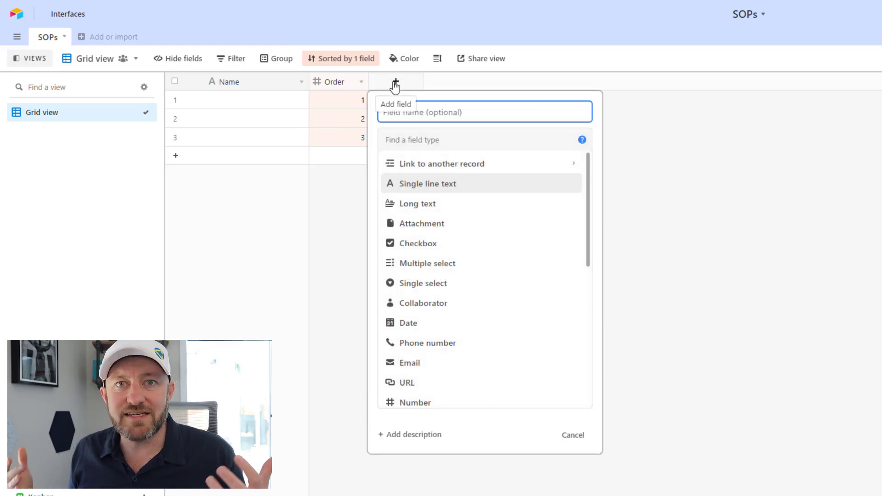
pyautogui.write('I')
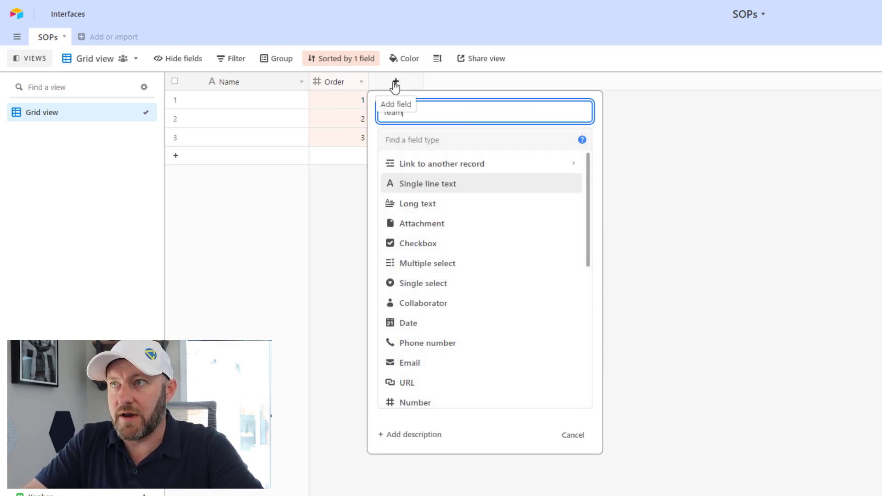
# Step: Make Team a single select field with choices Marketing, Finance and Sales
pyautogui.click(431, 139)
pyautogui.write('s')
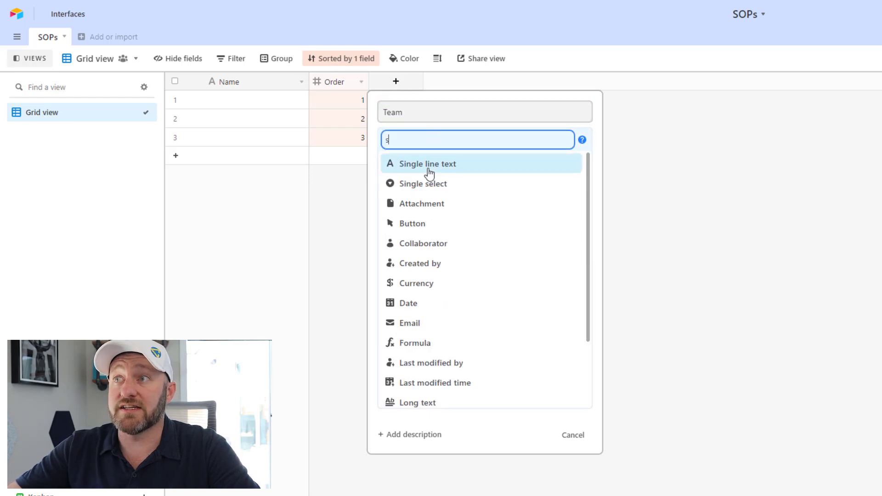
pyautogui.click(429, 185)
pyautogui.click(435, 240)
pyautogui.click(431, 256)
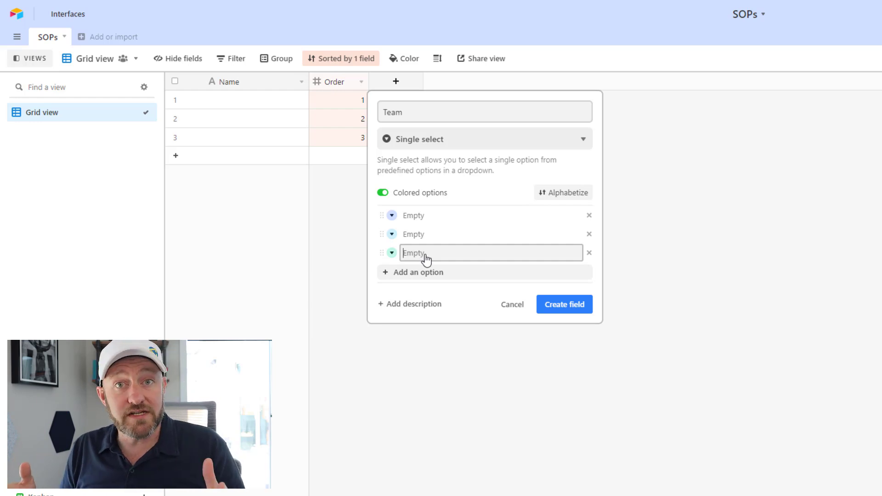
pyautogui.click(417, 217)
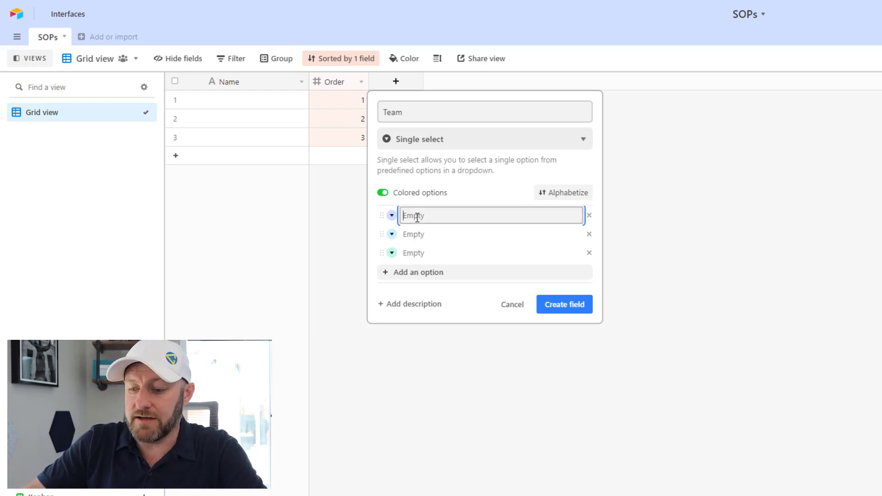
pyautogui.write('Marketing')
pyautogui.press('Tab')
pyautogui.write('Finance')
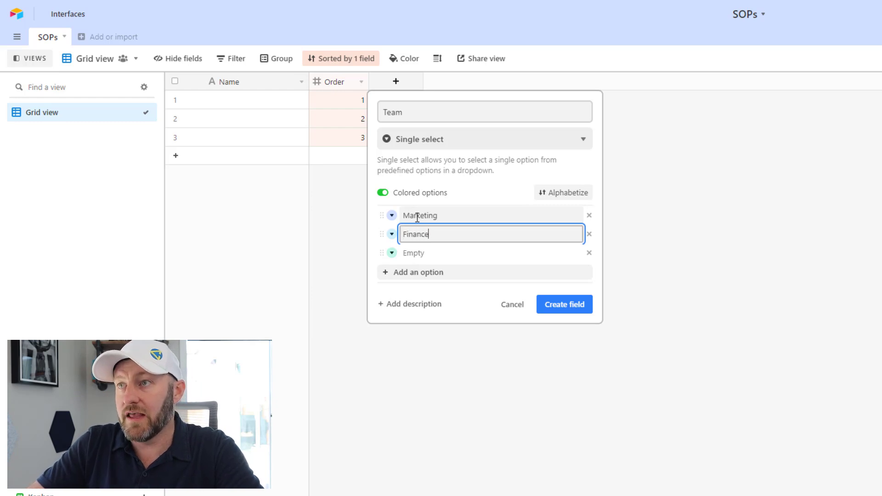
pyautogui.press('Tab')
pyautogui.write('Sales')
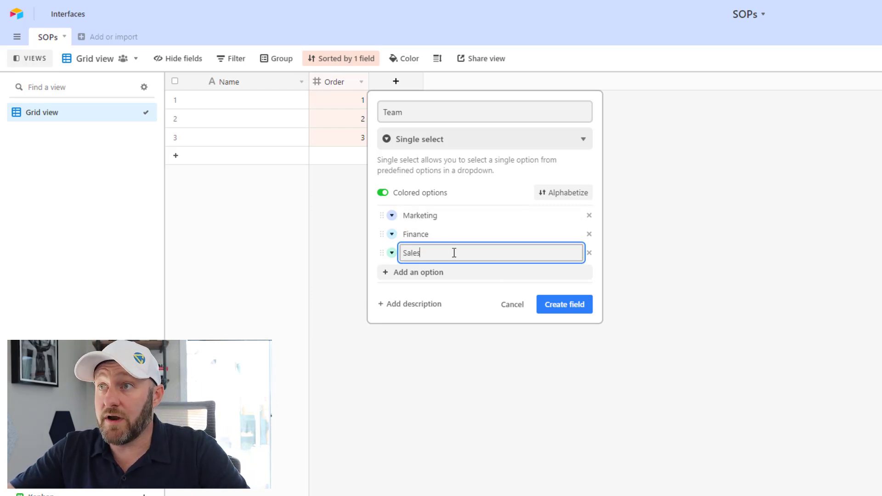
# Step: Colour Marketing teal, Finance yellow and Sales red, then save the Team field
pyautogui.click(392, 215)
pyautogui.click(468, 274)
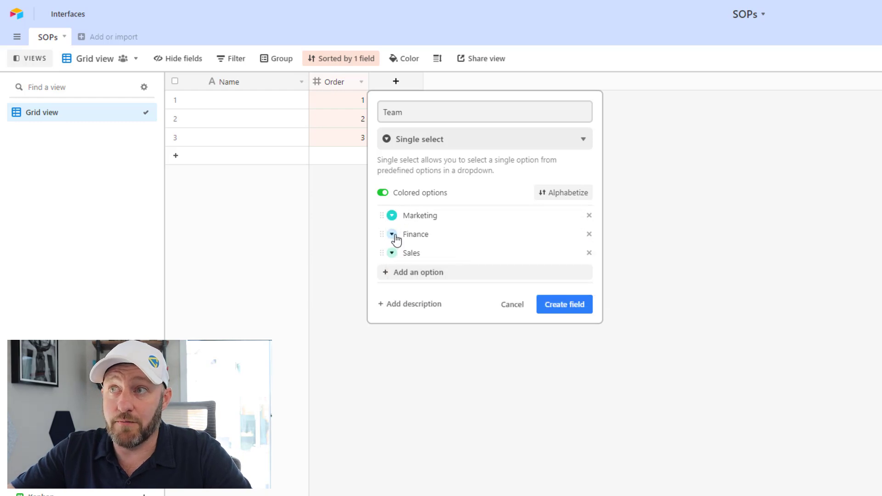
pyautogui.click(392, 234)
pyautogui.click(533, 274)
pyautogui.click(392, 253)
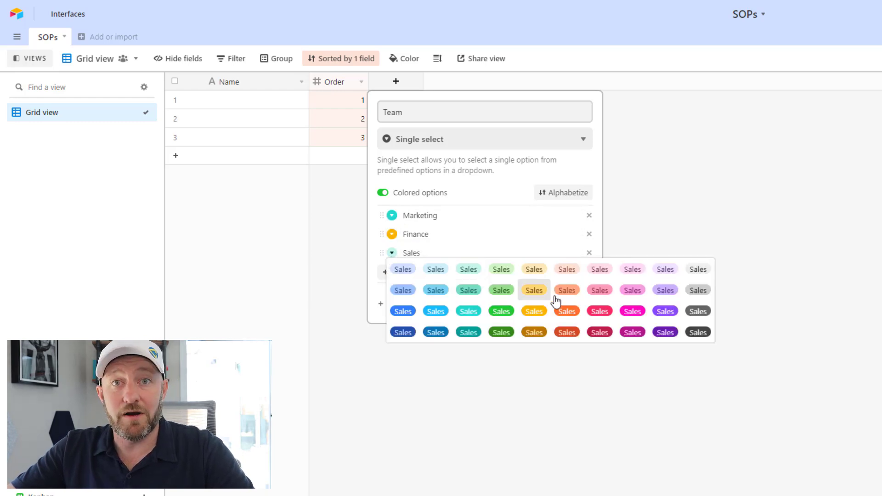
pyautogui.click(598, 310)
pyautogui.click(565, 304)
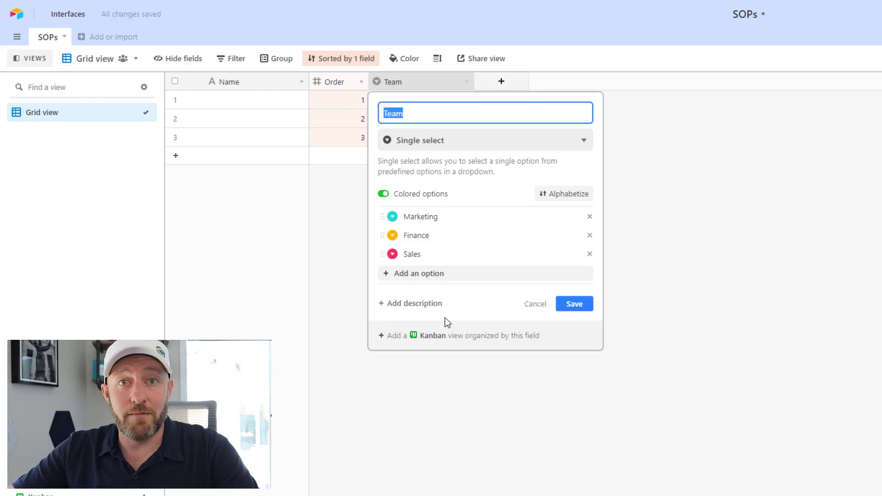
pyautogui.click(575, 303)
# Step: Set all three records' Team to Marketing and narrow the Team column
pyautogui.click(421, 101)
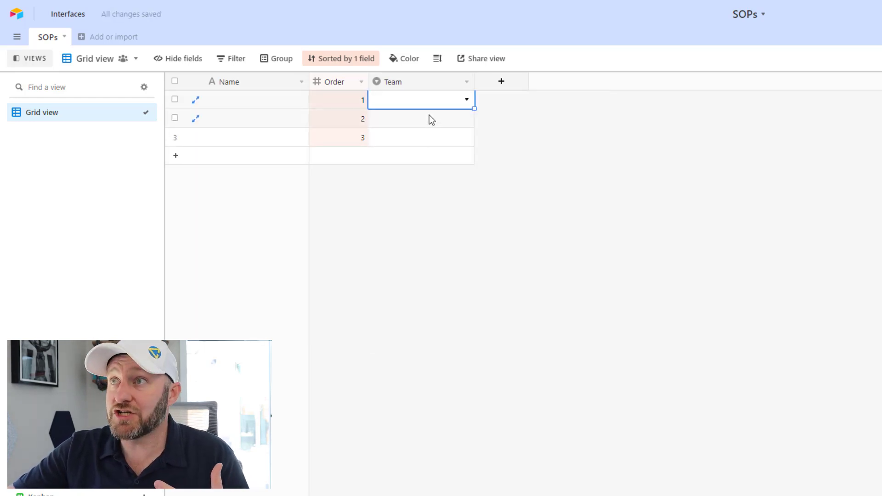
pyautogui.click(393, 103)
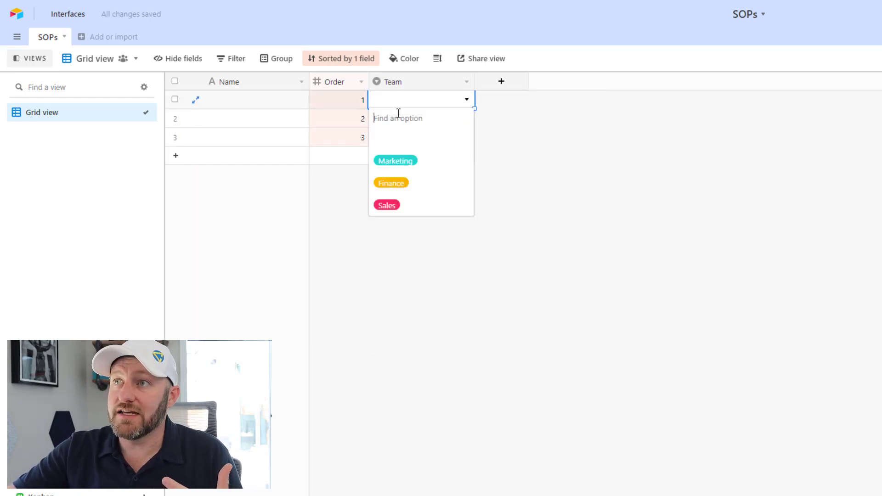
pyautogui.click(409, 162)
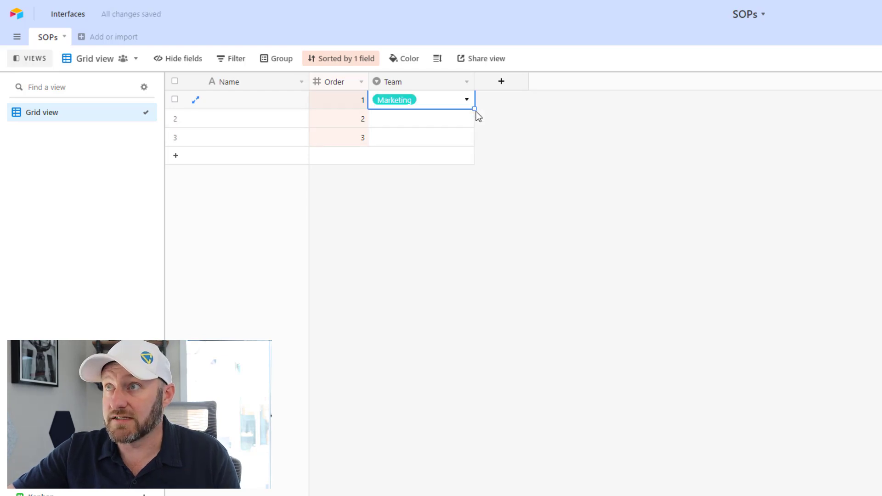
pyautogui.moveTo(475, 109); pyautogui.dragTo(475, 138)
pyautogui.moveTo(473, 81); pyautogui.dragTo(445, 82)
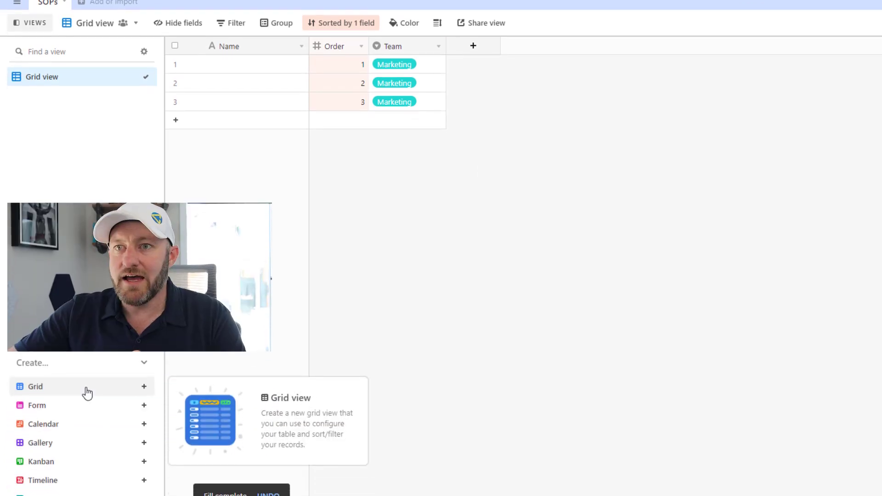
# Step: Add a grid view named Marketing View with the filter Team is Marketing
pyautogui.click(88, 392)
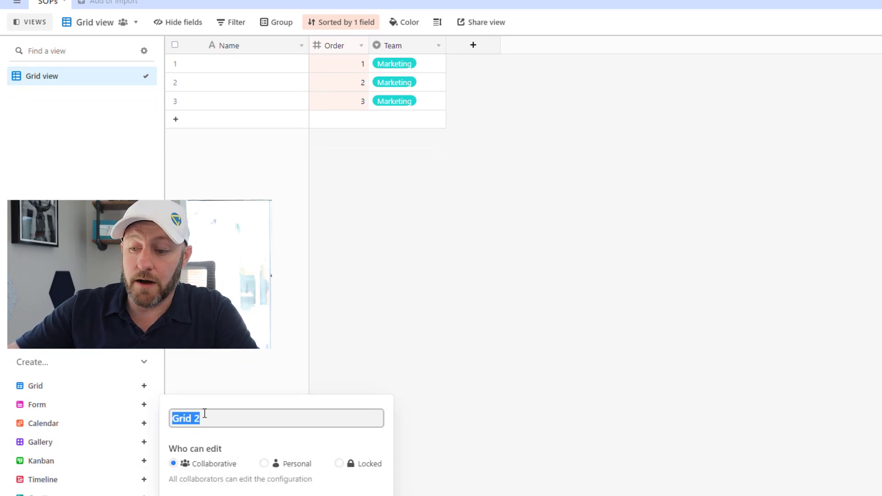
pyautogui.write('Marketing View')
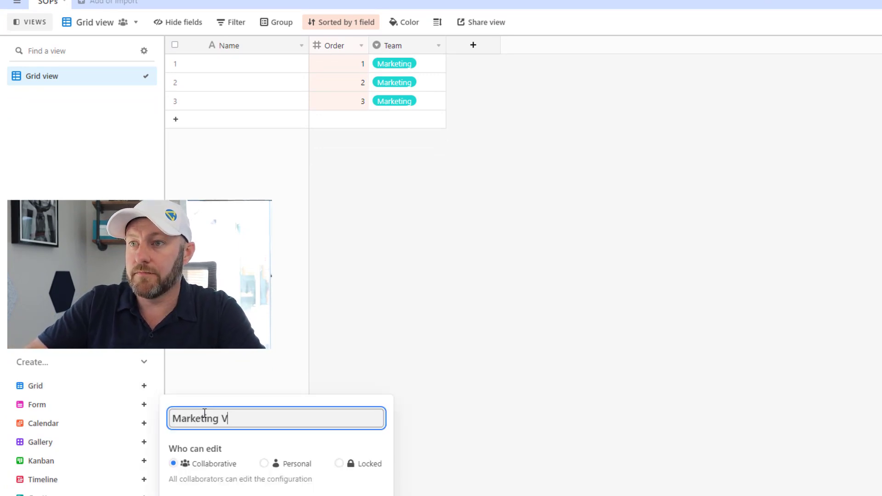
pyautogui.press('Return')
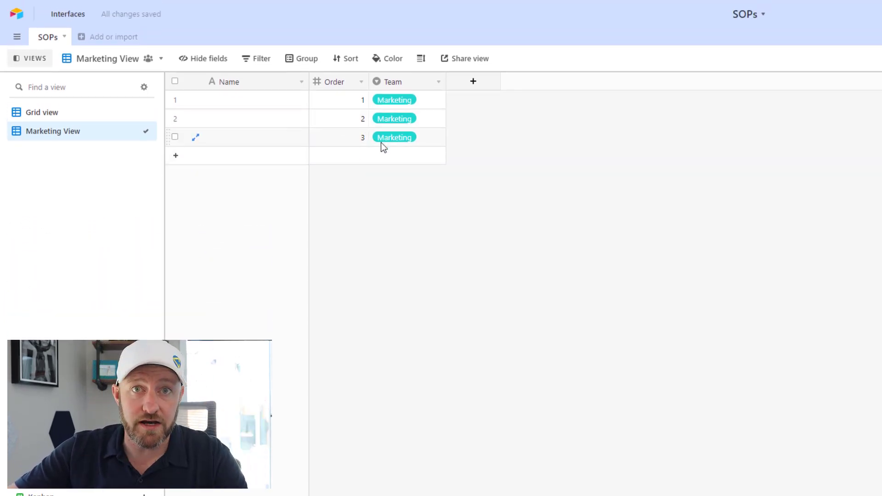
pyautogui.click(253, 58)
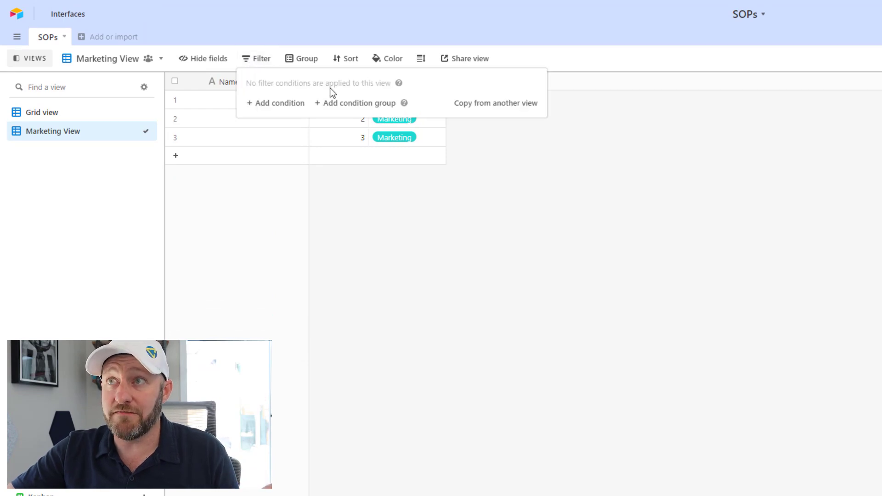
pyautogui.click(280, 103)
pyautogui.click(323, 102)
pyautogui.click(307, 179)
pyautogui.click(486, 102)
pyautogui.click(464, 143)
pyautogui.click(477, 261)
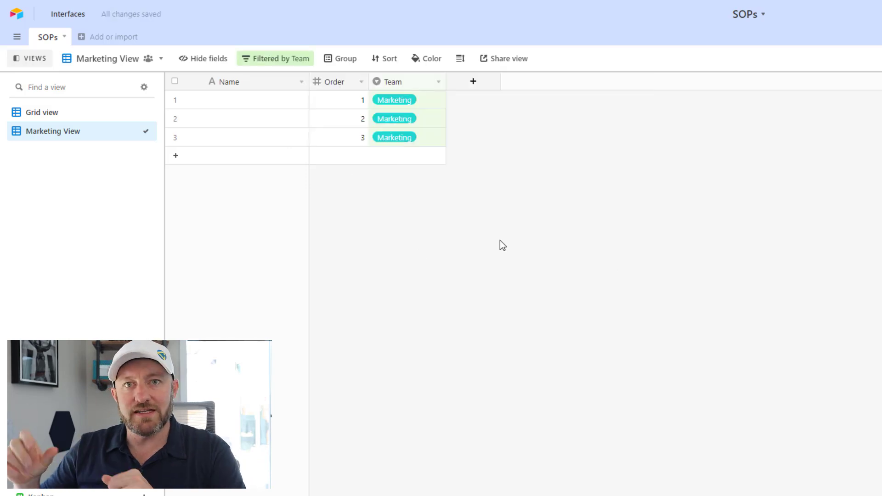
# Step: Rename Grid view to All SOPs, add a Finance record, then show Marketing View
pyautogui.click(42, 112)
pyautogui.doubleClick(42, 112)
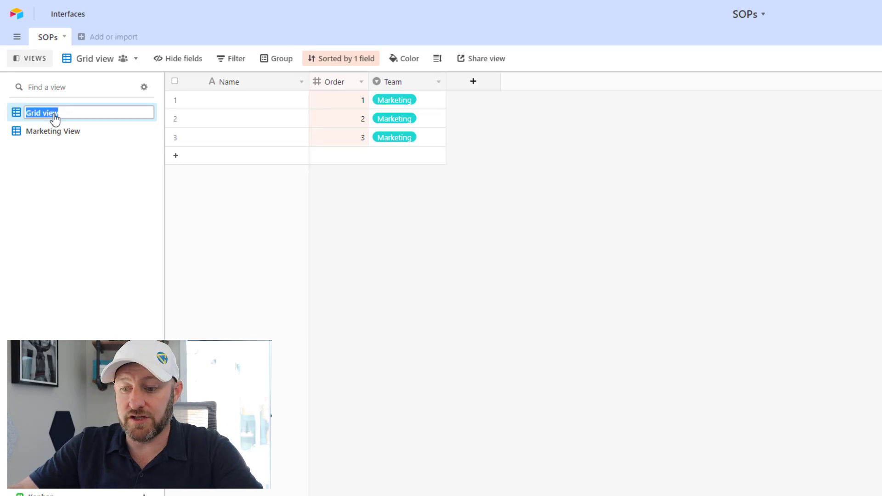
pyautogui.write('All SOPs')
pyautogui.click(329, 155)
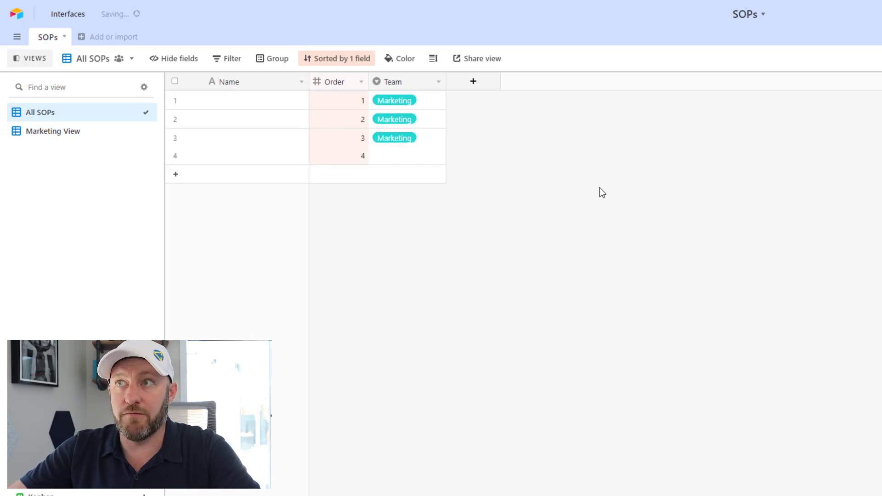
pyautogui.click(407, 156)
pyautogui.click(390, 239)
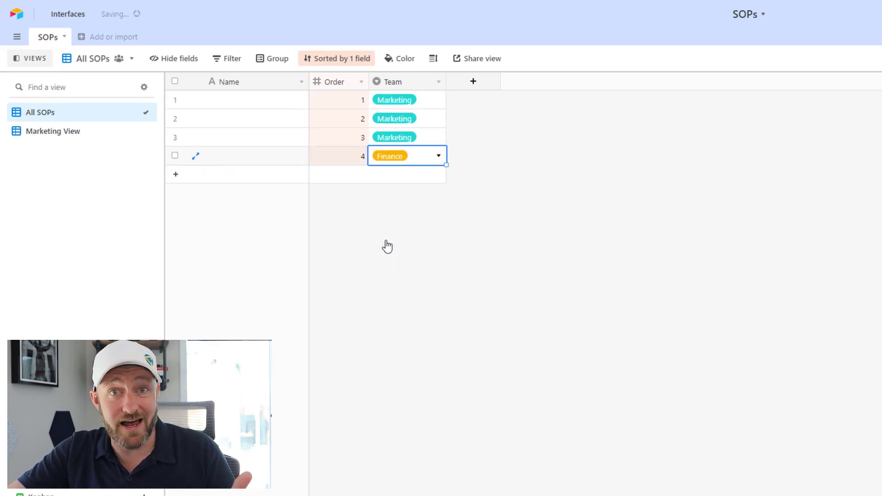
pyautogui.click(69, 132)
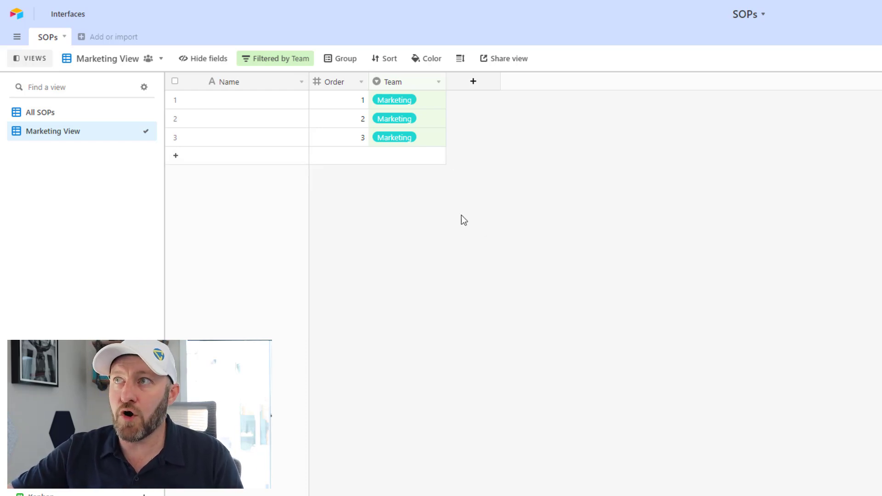
# Step: Generate a shareable grid view link for Marketing View and select its URL
pyautogui.click(503, 58)
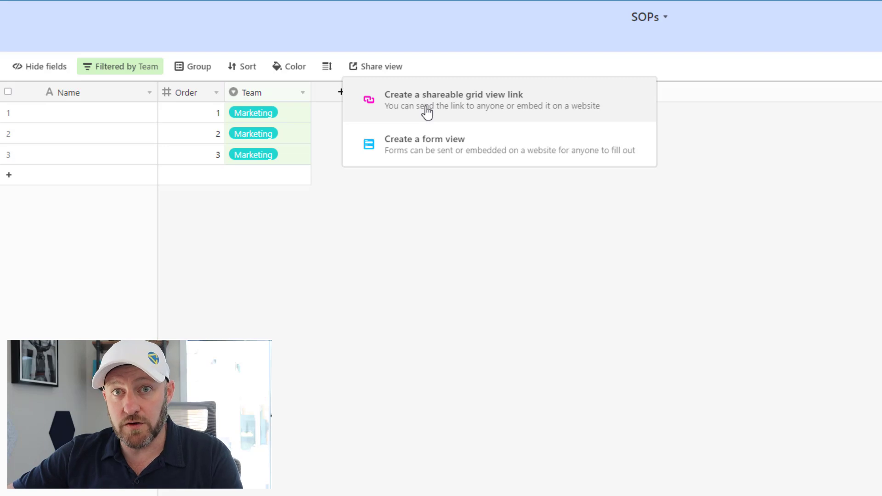
pyautogui.click(428, 106)
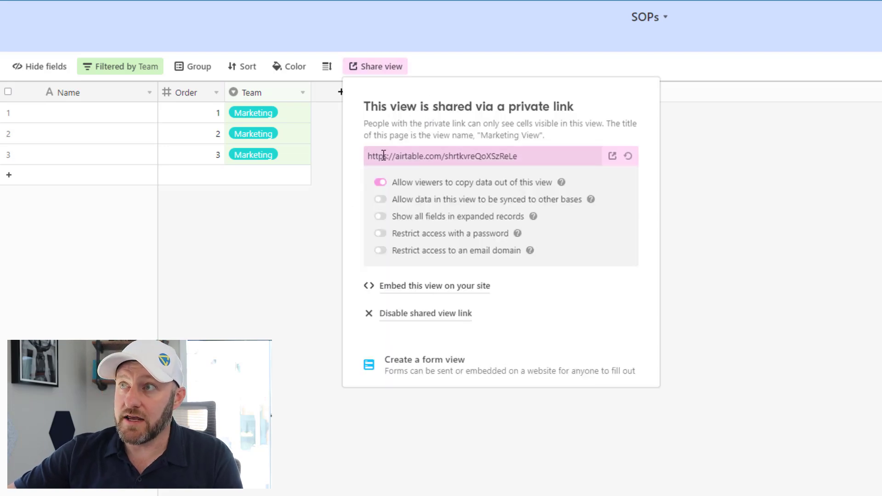
pyautogui.moveTo(368, 155); pyautogui.dragTo(543, 161)
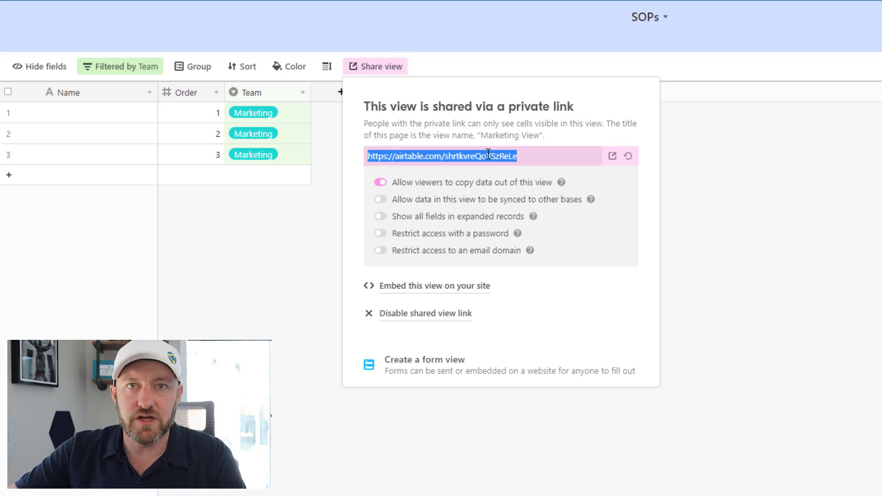
pyautogui.click(297, 268)
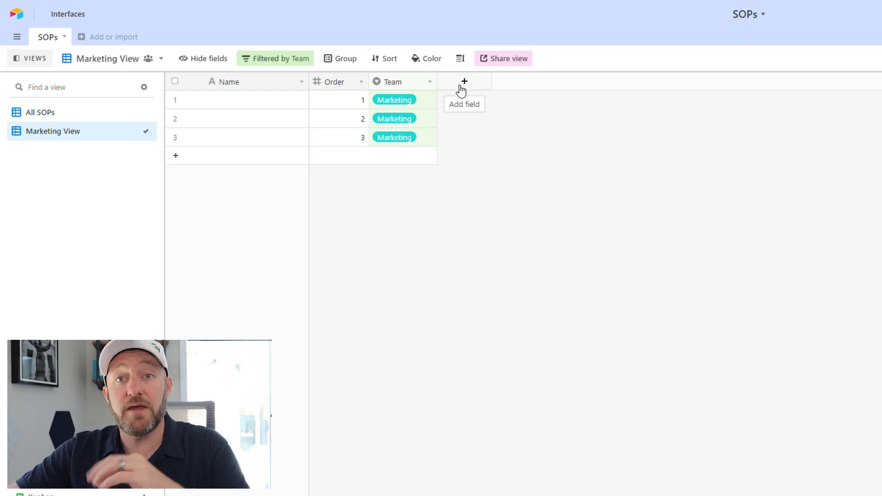
# Step: Add a new empty table and delete its Notes, Attachments and Status fields
pyautogui.click(100, 40)
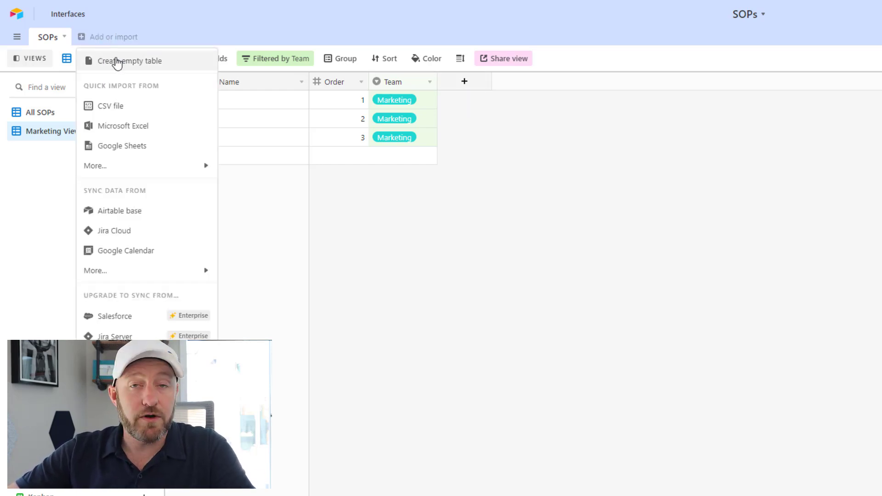
pyautogui.click(117, 61)
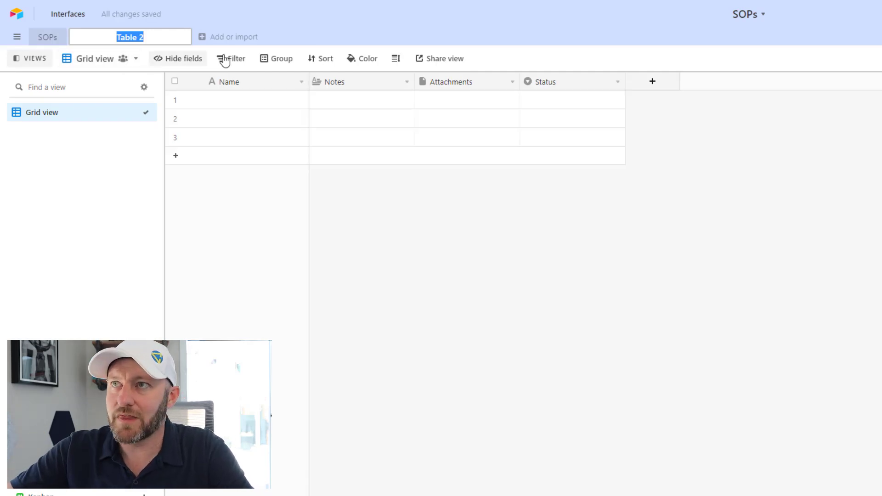
pyautogui.click(354, 82)
pyautogui.click(345, 340)
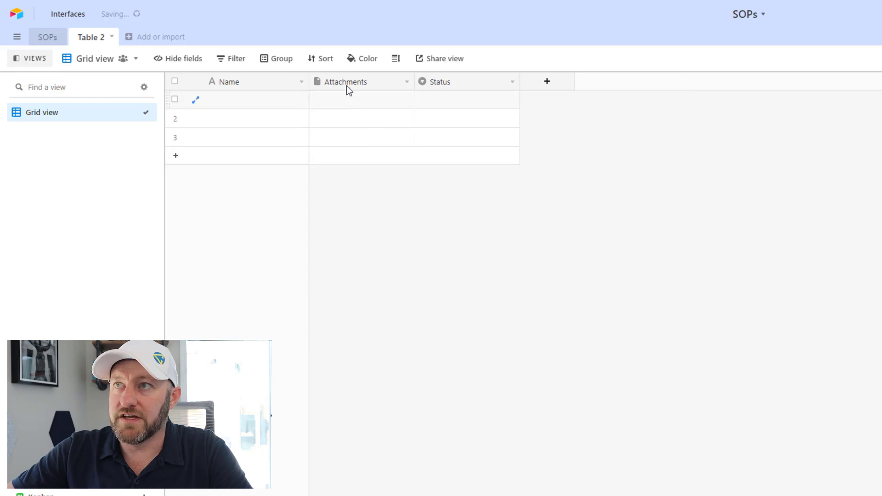
pyautogui.rightClick(346, 85)
pyautogui.click(356, 339)
pyautogui.rightClick(352, 88)
pyautogui.click(357, 339)
# Step: Enter the names Gareth, Connor and David, and rename the table to People
pyautogui.doubleClick(238, 100)
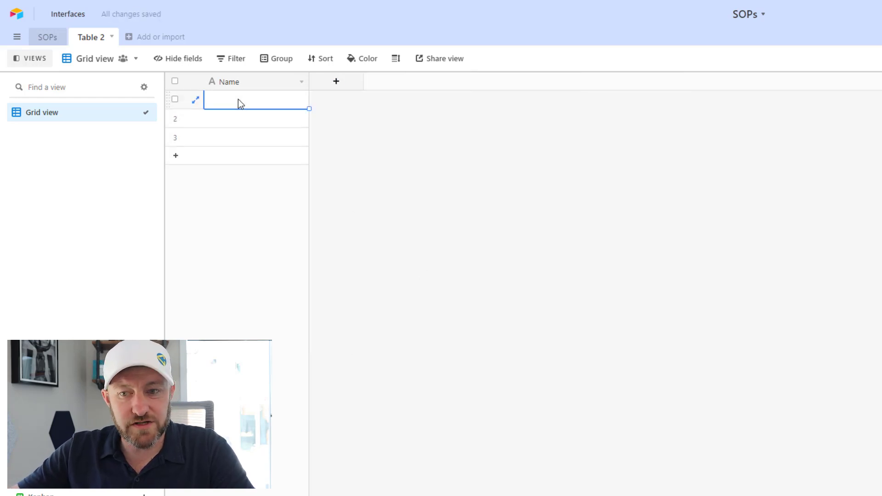
pyautogui.write('Garath')
pyautogui.press('Return')
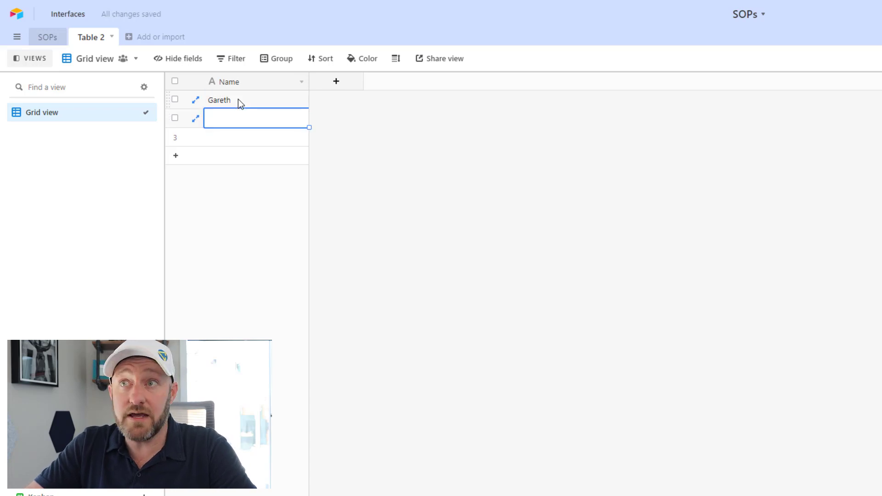
pyautogui.write('Connor')
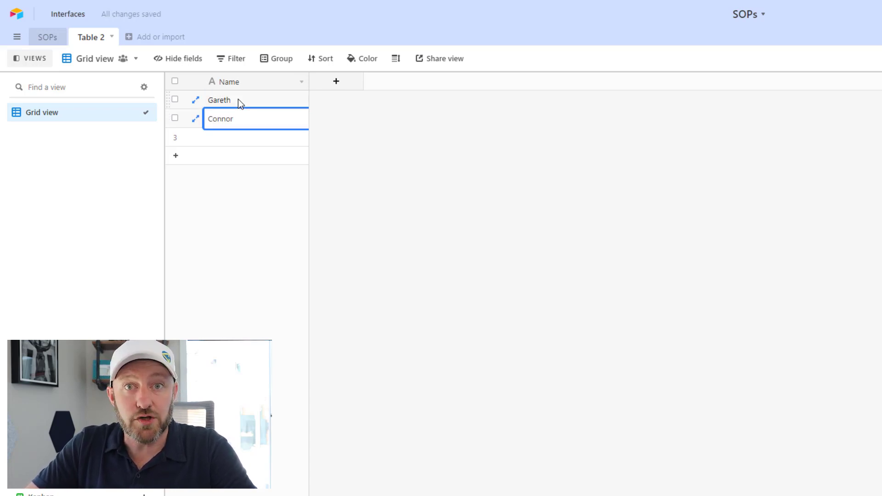
pyautogui.press('Return')
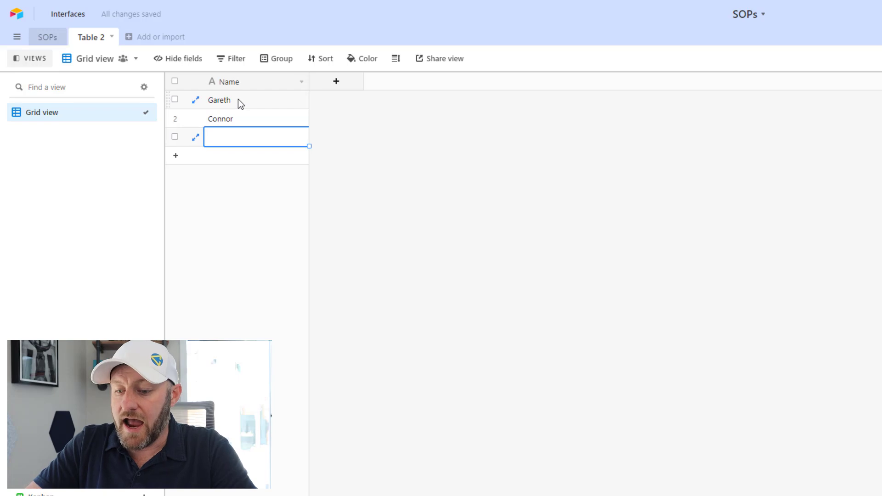
pyautogui.write('David')
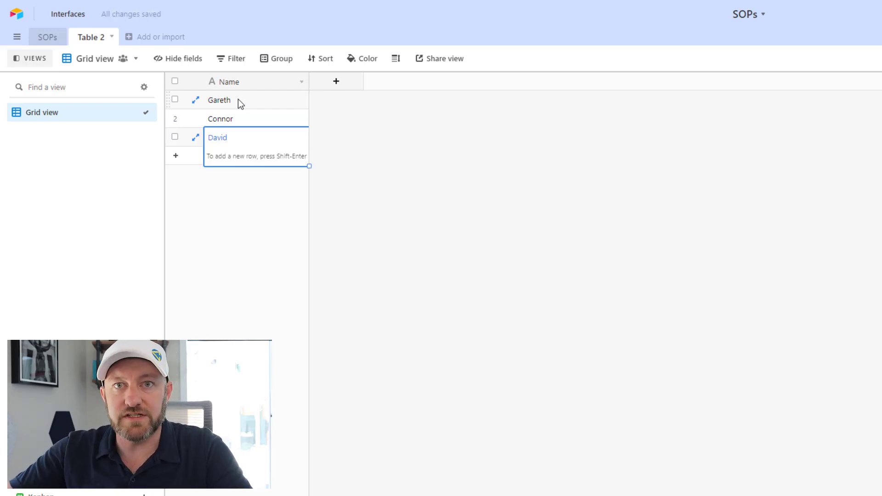
pyautogui.press('Escape')
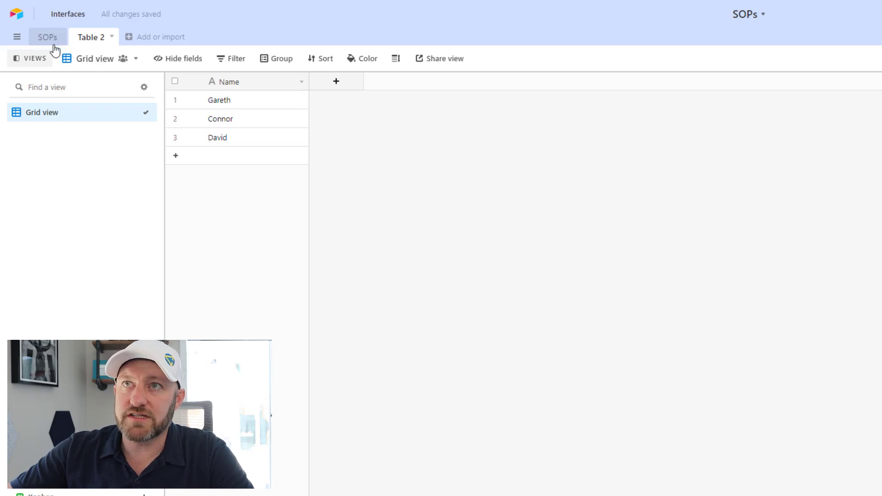
pyautogui.doubleClick(91, 37)
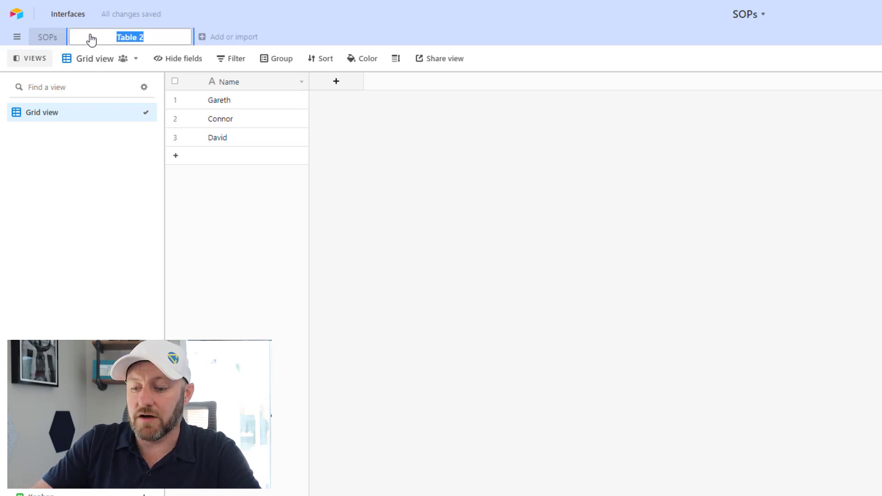
pyautogui.write('People')
pyautogui.press('Return')
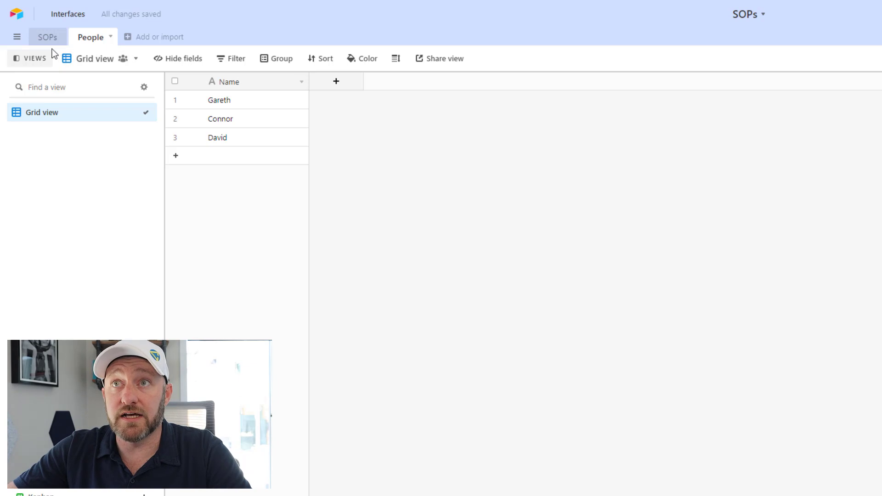
# Step: Add a People field to the SOPs table that links to the People table
pyautogui.click(49, 37)
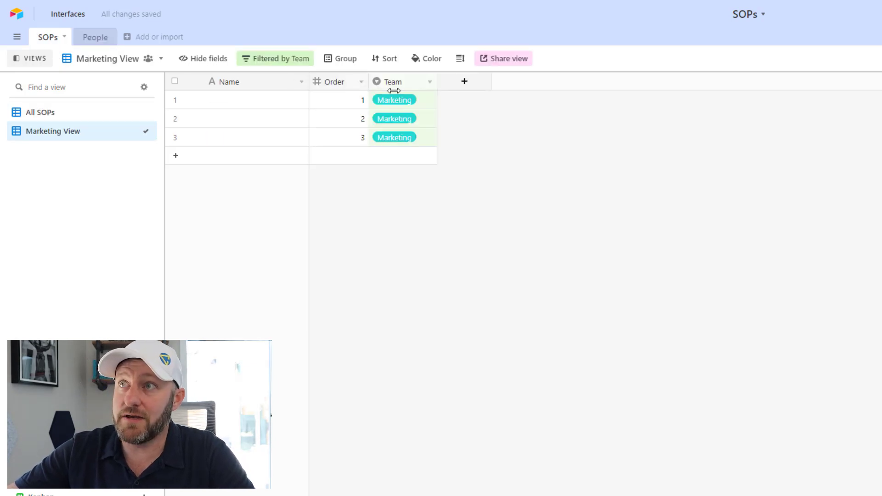
pyautogui.click(464, 83)
pyautogui.write('Peop')
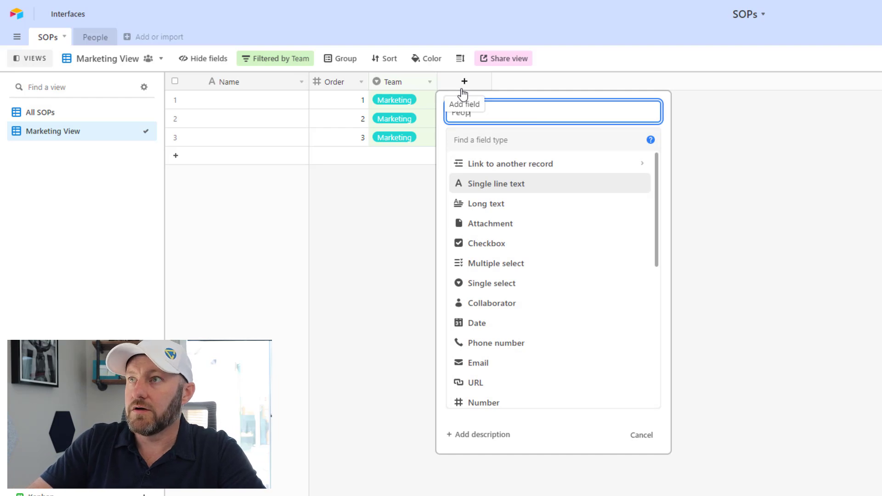
pyautogui.write('le')
pyautogui.press('Tab')
pyautogui.write('l')
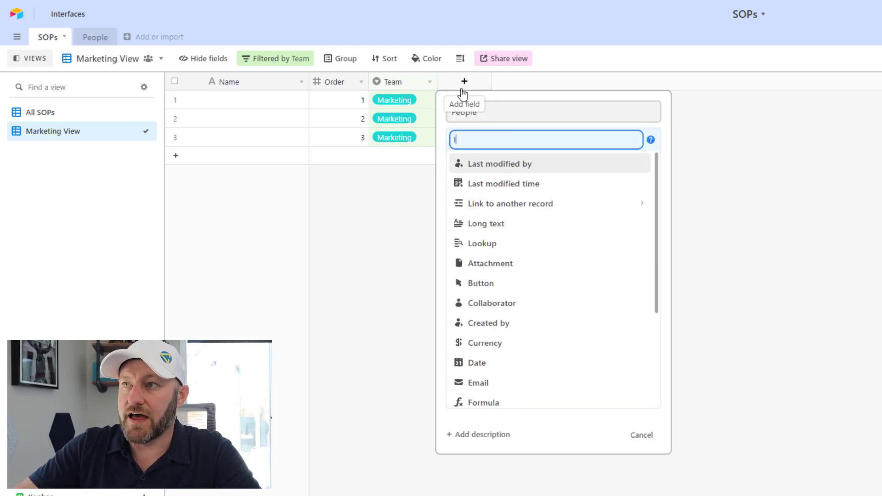
pyautogui.write('ink')
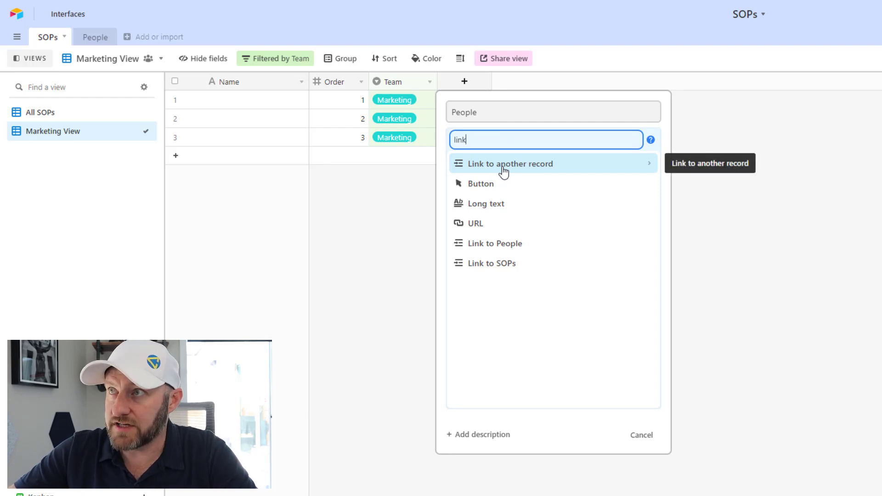
pyautogui.click(504, 166)
pyautogui.click(474, 187)
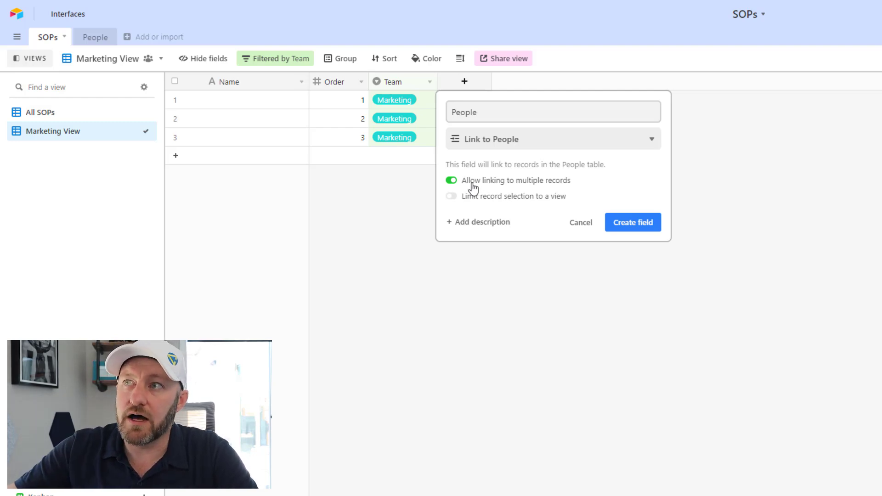
pyautogui.click(633, 222)
pyautogui.moveTo(543, 81); pyautogui.dragTo(606, 81)
# Step: Link Gareth and Connor to the first SOP and David to the second
pyautogui.click(451, 102)
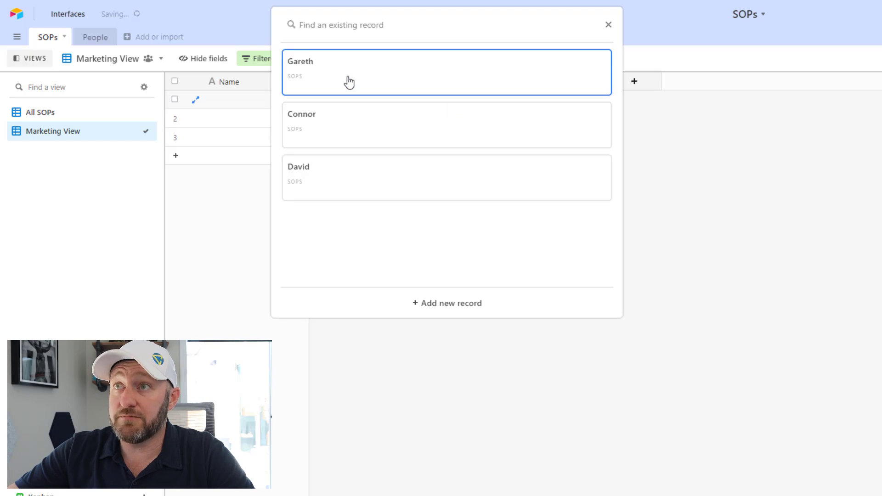
pyautogui.click(352, 73)
pyautogui.click(484, 101)
pyautogui.click(455, 69)
pyautogui.click(483, 119)
pyautogui.click(445, 119)
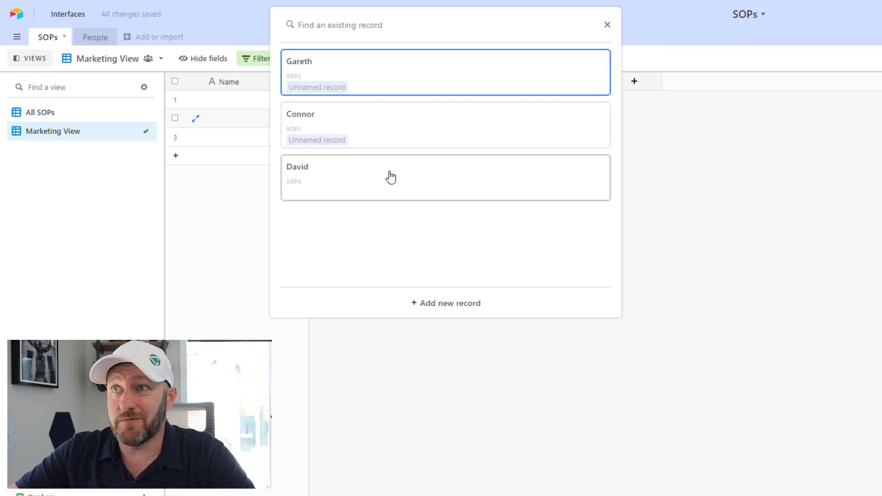
pyautogui.click(390, 176)
pyautogui.click(444, 235)
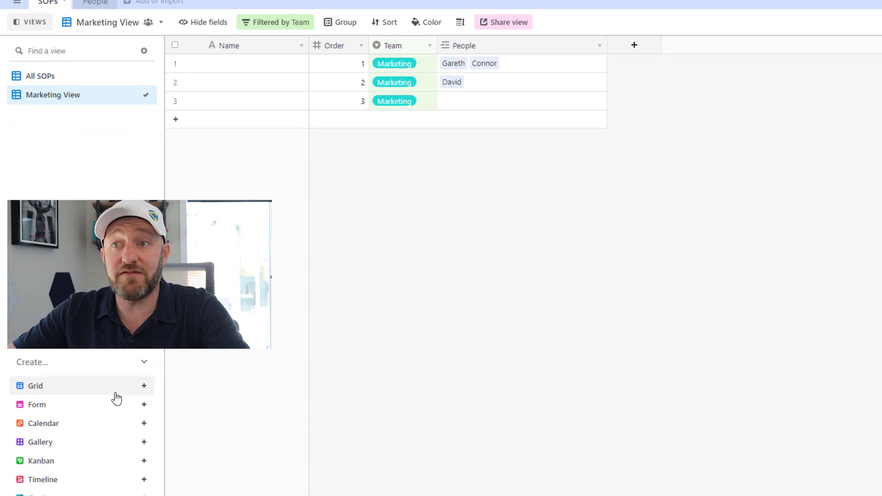
# Step: Add a grid view named David's View filtered to People contains David
pyautogui.click(117, 389)
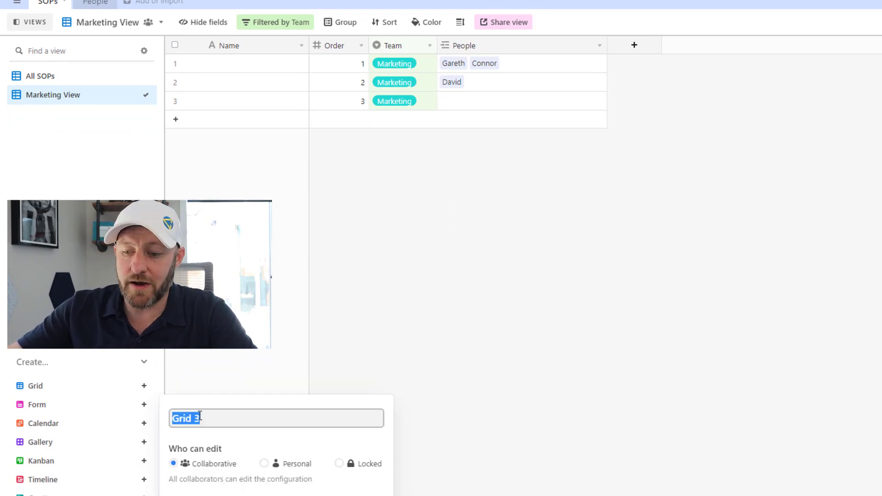
pyautogui.write("David's View")
pyautogui.press('Return')
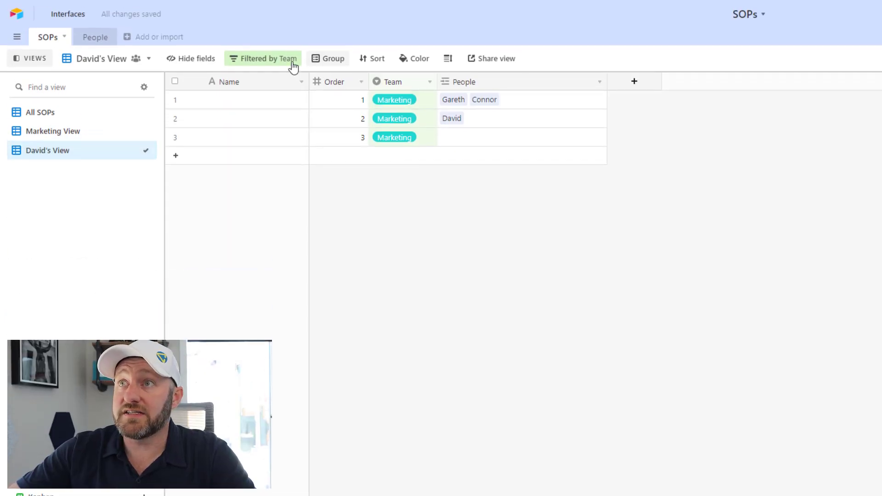
pyautogui.click(289, 60)
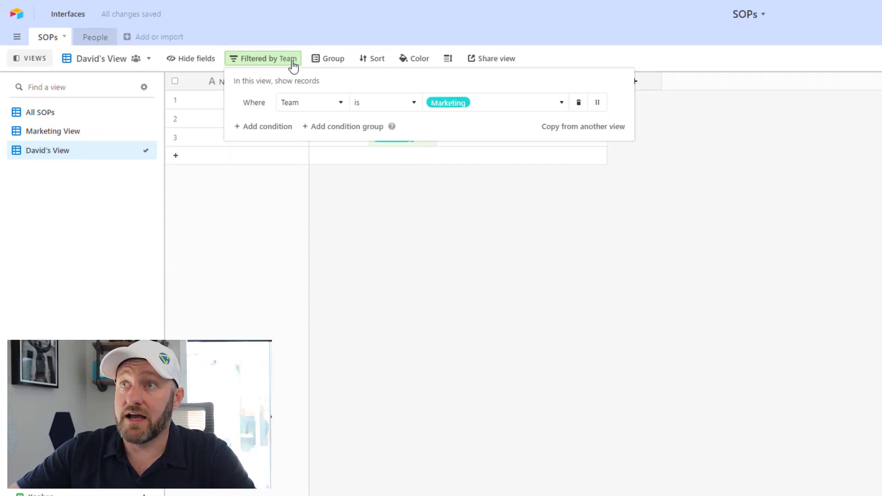
pyautogui.click(303, 102)
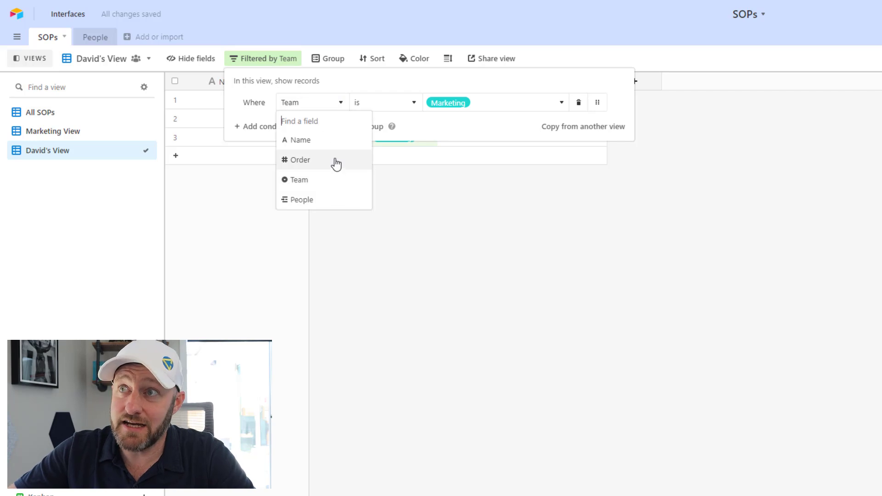
pyautogui.click(324, 200)
pyautogui.click(455, 102)
pyautogui.write('David')
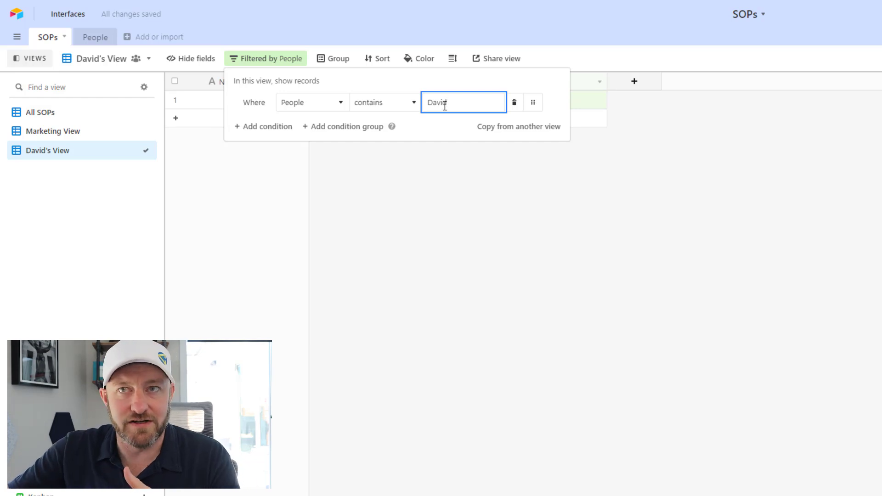
pyautogui.click(576, 236)
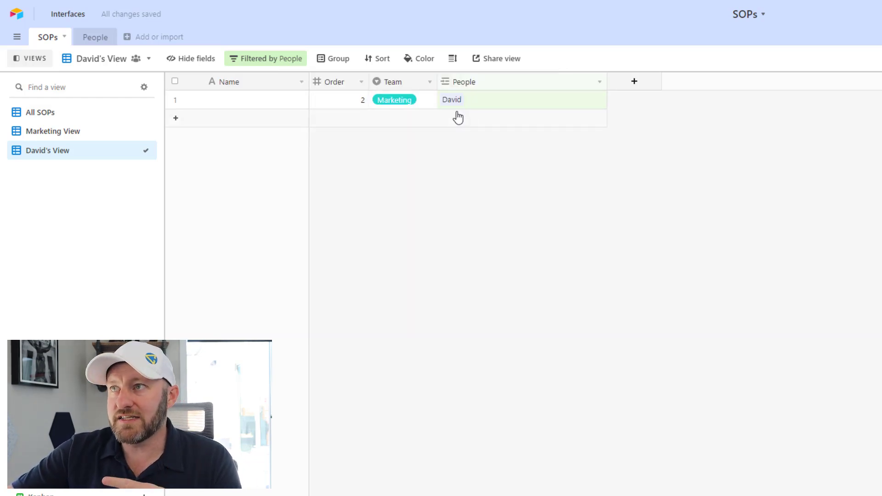
pyautogui.moveTo(53, 131)
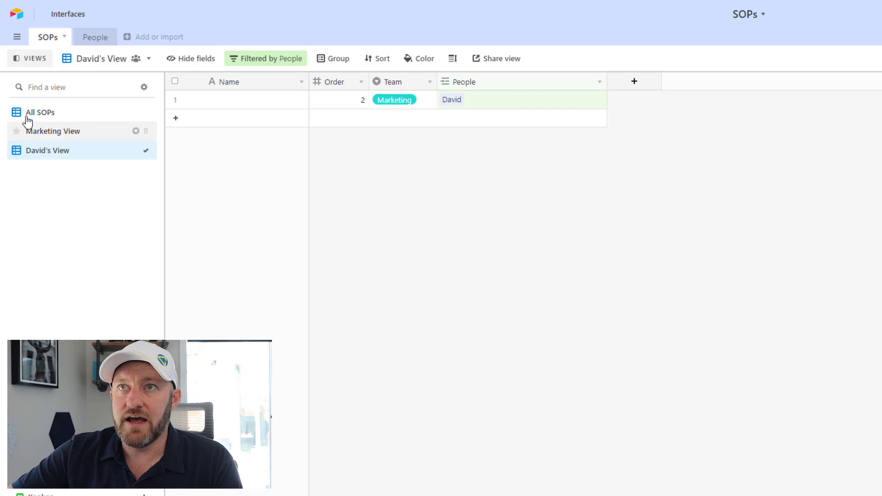
# Step: Link David to the third SOP from All SOPs, then view David's View
pyautogui.click(31, 113)
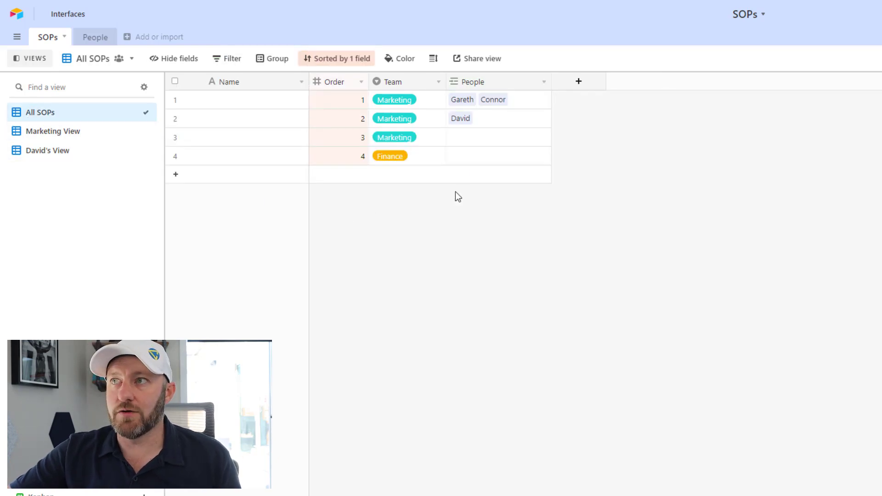
pyautogui.click(461, 138)
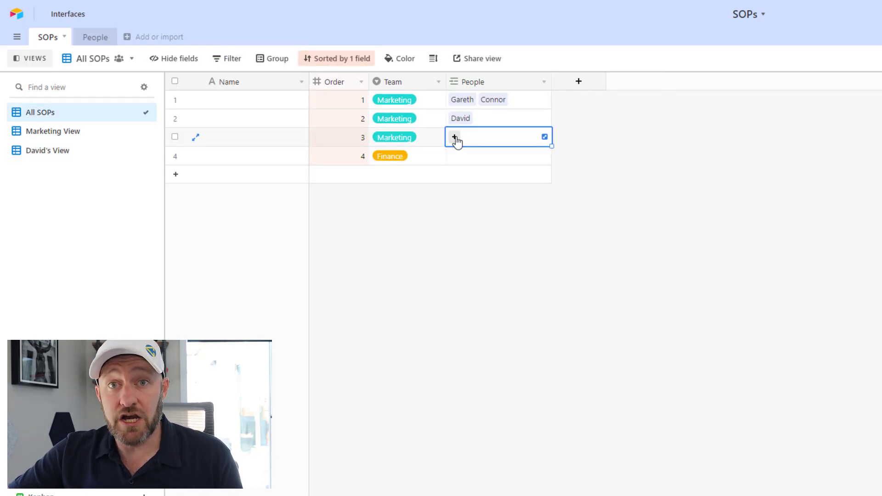
pyautogui.click(455, 139)
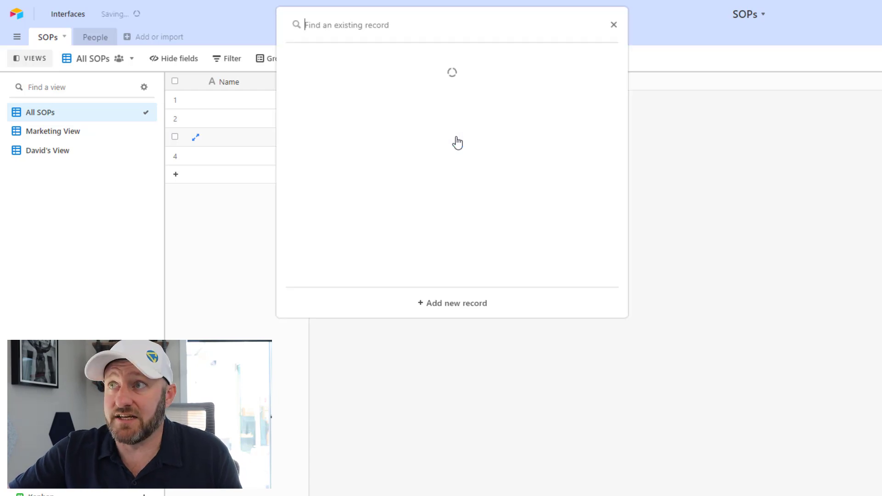
pyautogui.click(361, 181)
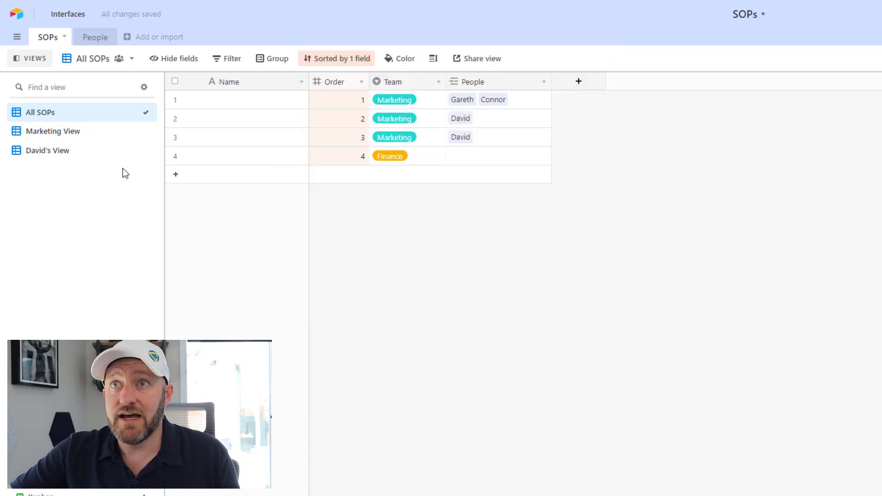
pyautogui.click(82, 150)
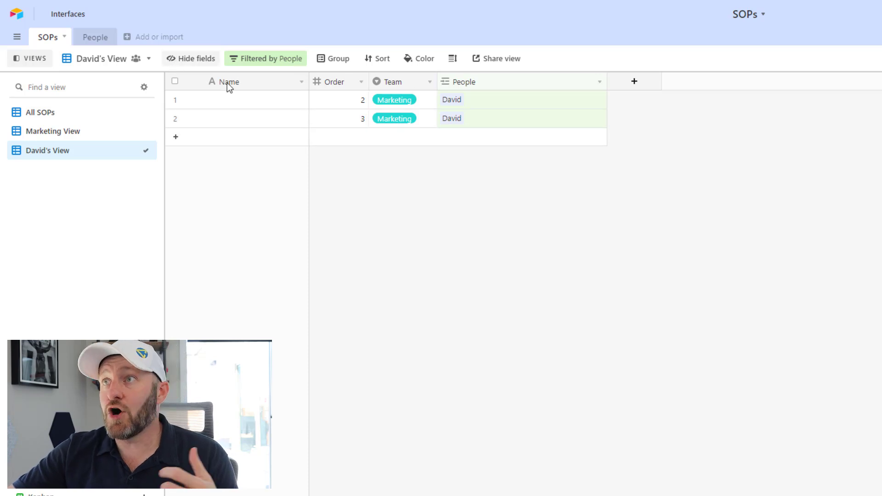
# Step: Create a private shareable grid view link for David's View, then return to All SOPs
pyautogui.click(499, 62)
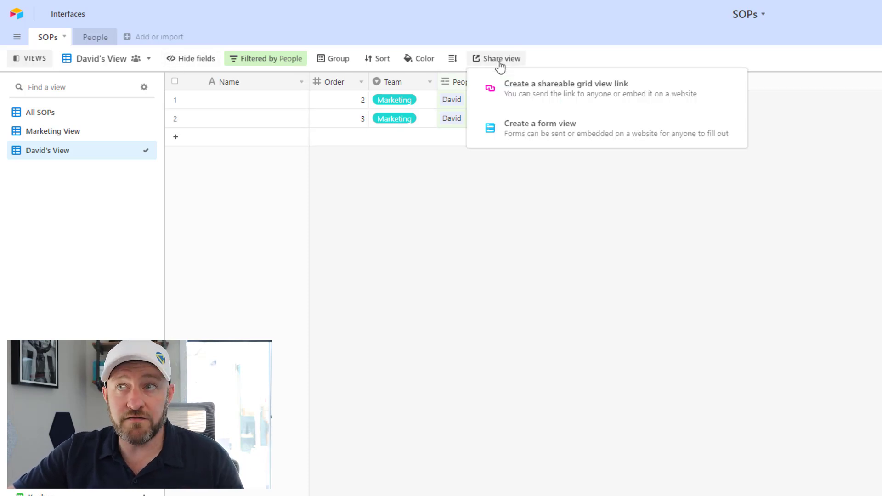
pyautogui.click(541, 94)
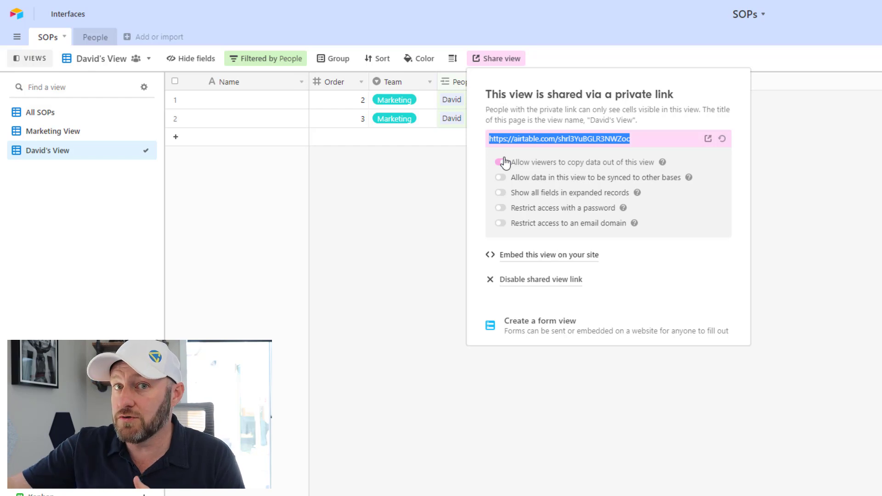
pyautogui.click(352, 188)
pyautogui.click(77, 113)
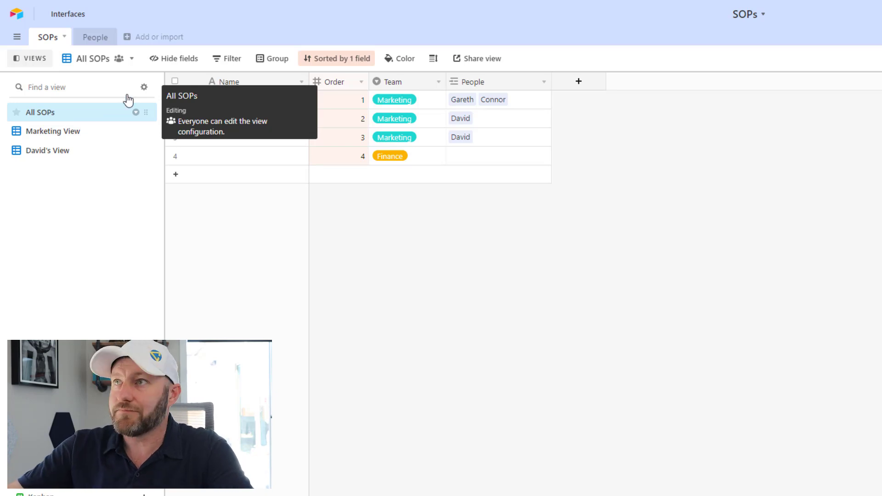
# Step: Add a URL-type 'URL Loom' field and narrow the URL Loom and People columns
pyautogui.click(578, 81)
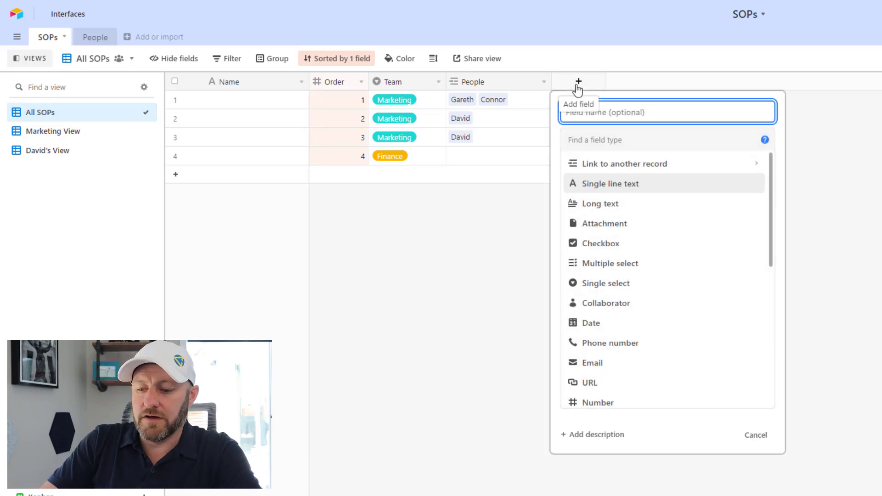
pyautogui.write('URL Loom')
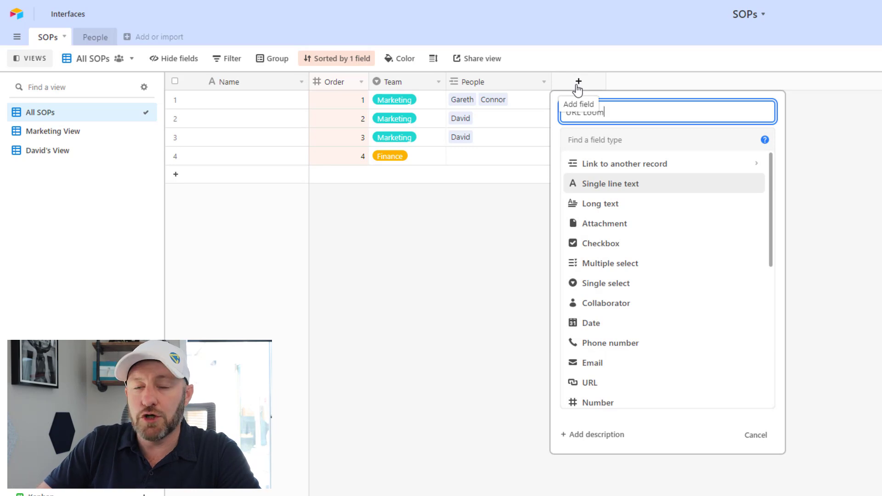
pyautogui.click(611, 138)
pyautogui.write('ur')
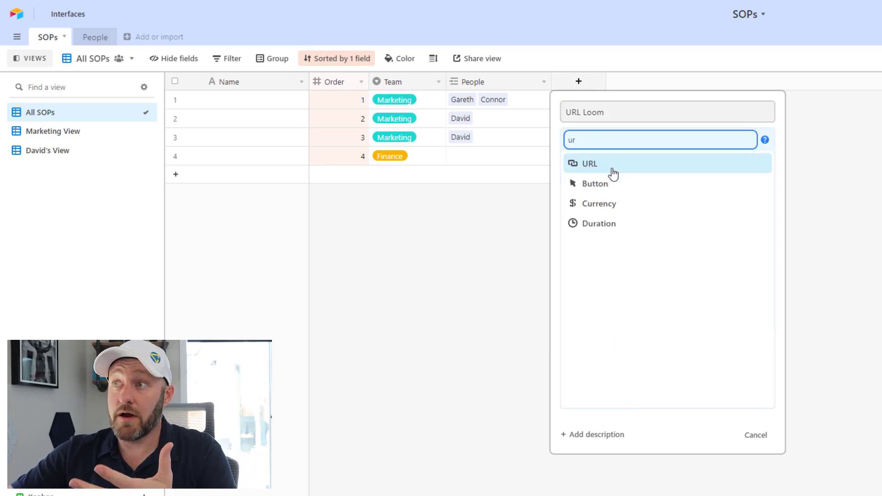
pyautogui.click(621, 167)
pyautogui.click(749, 190)
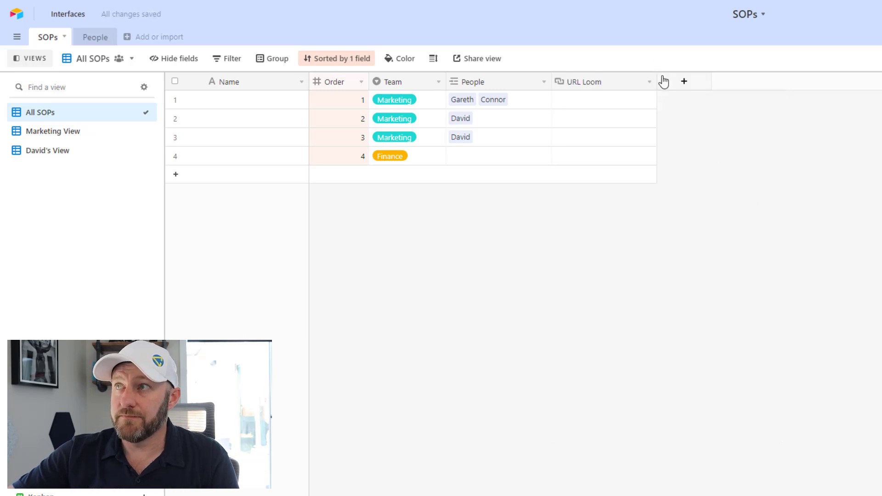
pyautogui.moveTo(657, 81); pyautogui.dragTo(641, 81)
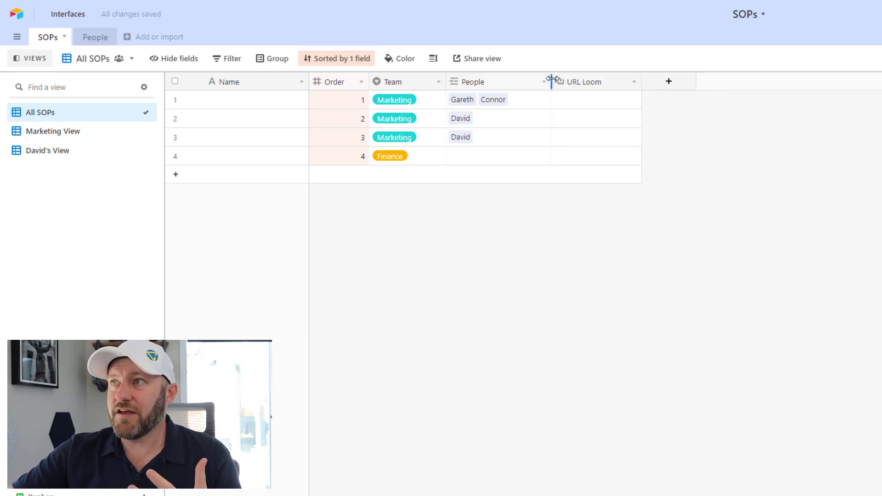
pyautogui.moveTo(551, 82); pyautogui.dragTo(538, 81)
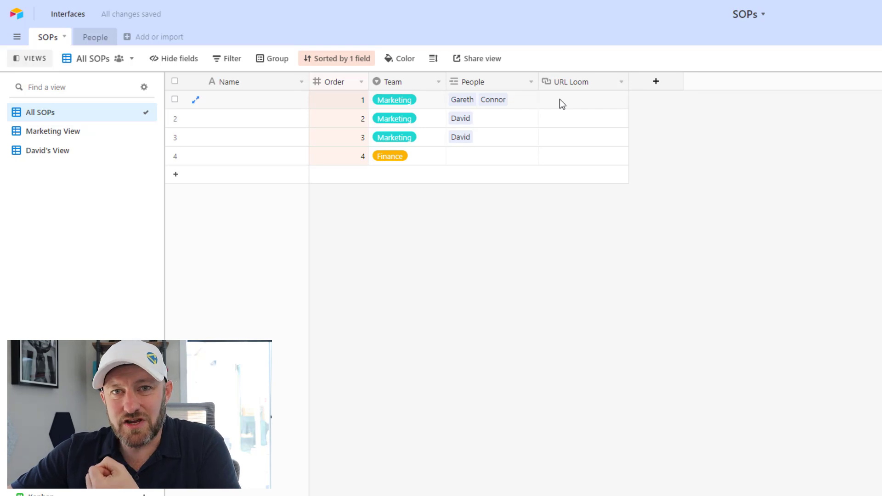
# Step: Set up a Watch SOP Button field labelled 'Watch SOP' with a solid green style
pyautogui.click(657, 83)
pyautogui.write('Watch SOP')
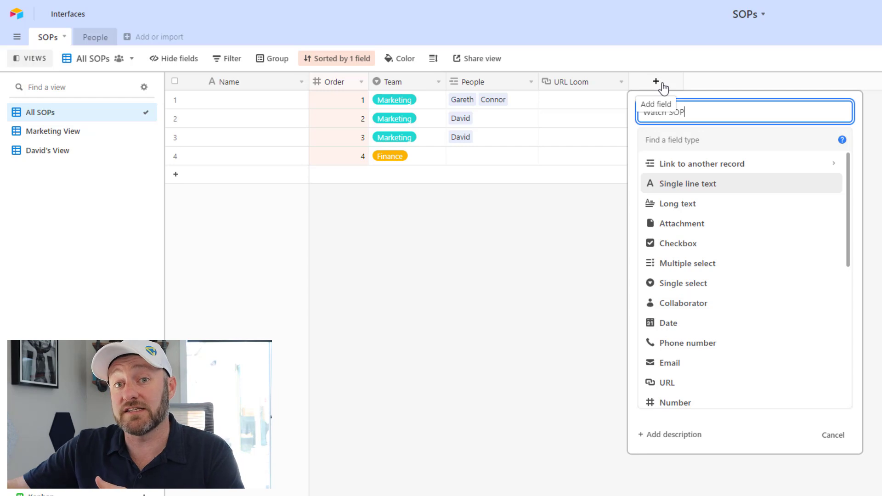
pyautogui.click(709, 140)
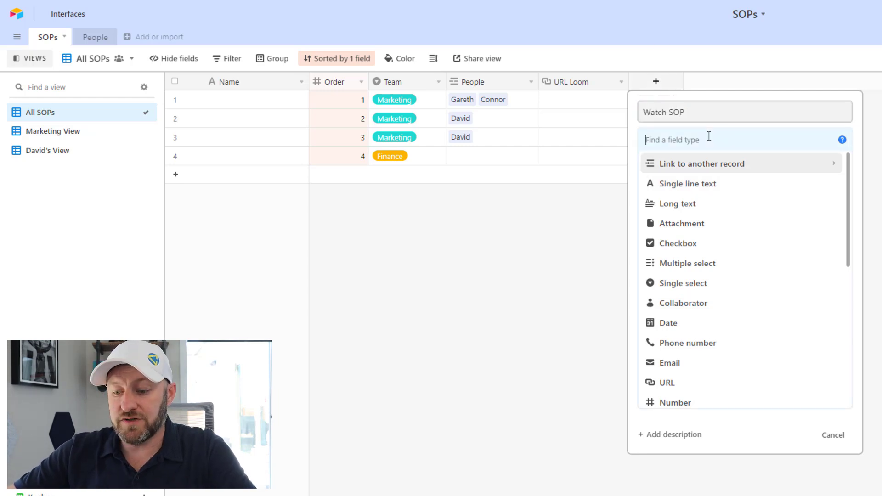
pyautogui.write('bu')
pyautogui.click(684, 164)
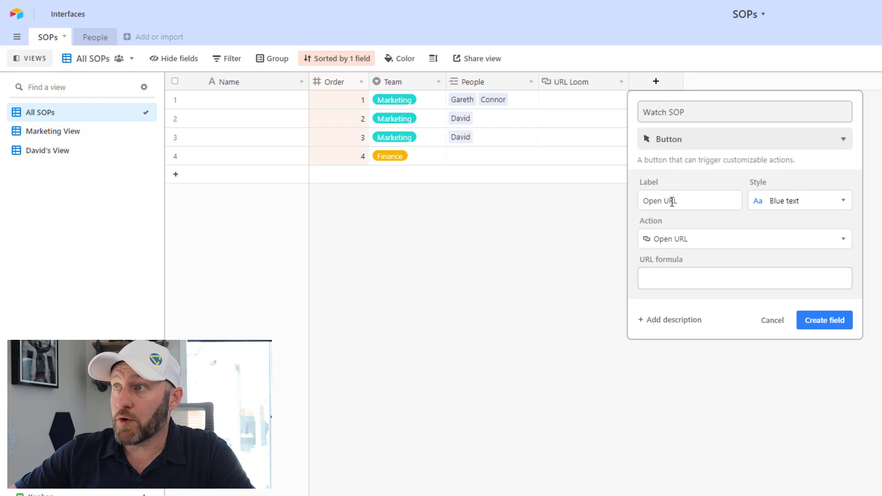
pyautogui.click(647, 200)
pyautogui.hotkey('ctrl', 'a')
pyautogui.write('W')
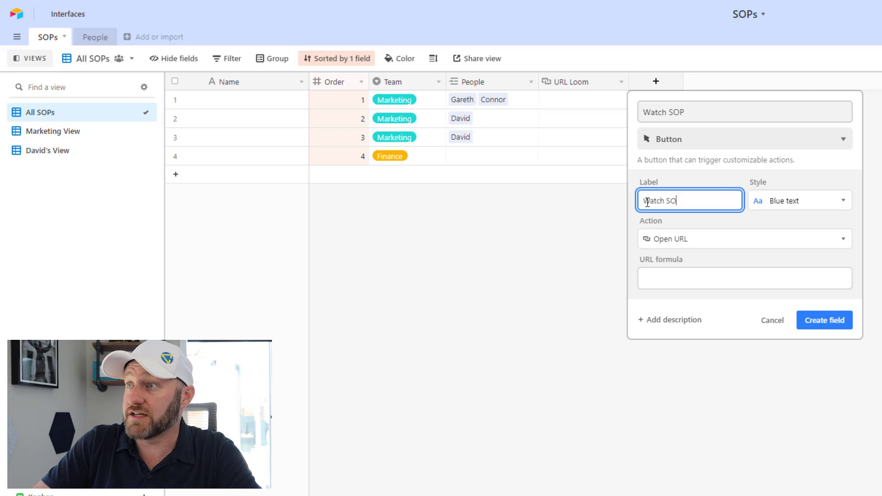
pyautogui.write('P')
pyautogui.click(801, 201)
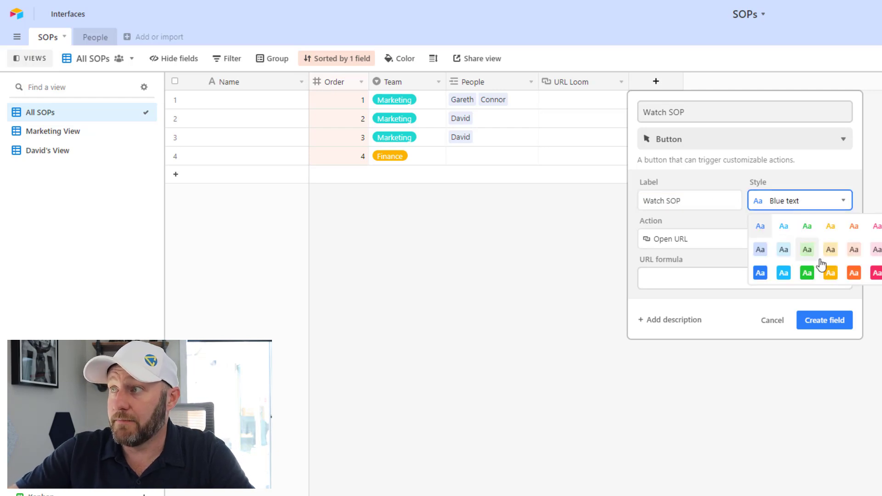
pyautogui.click(807, 274)
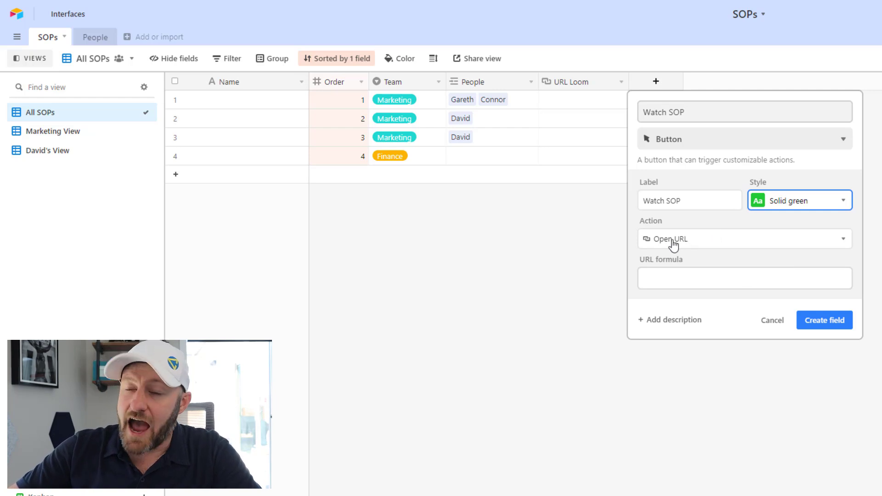
# Step: Set the button's URL formula to {URL Loom}, create the field, and check row 1
pyautogui.click(690, 279)
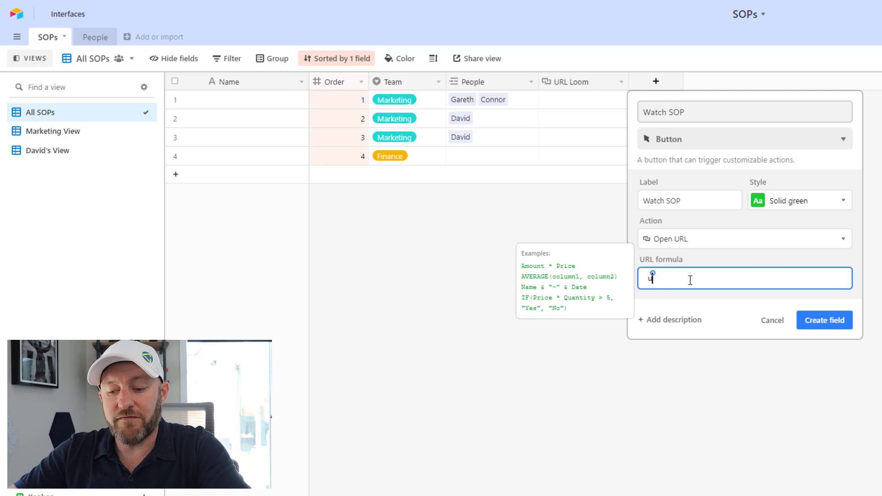
pyautogui.write('ur')
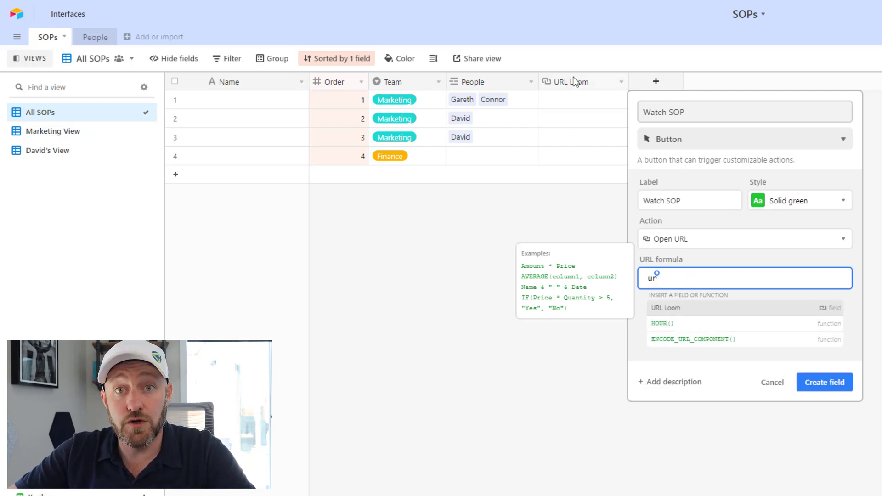
pyautogui.click(685, 308)
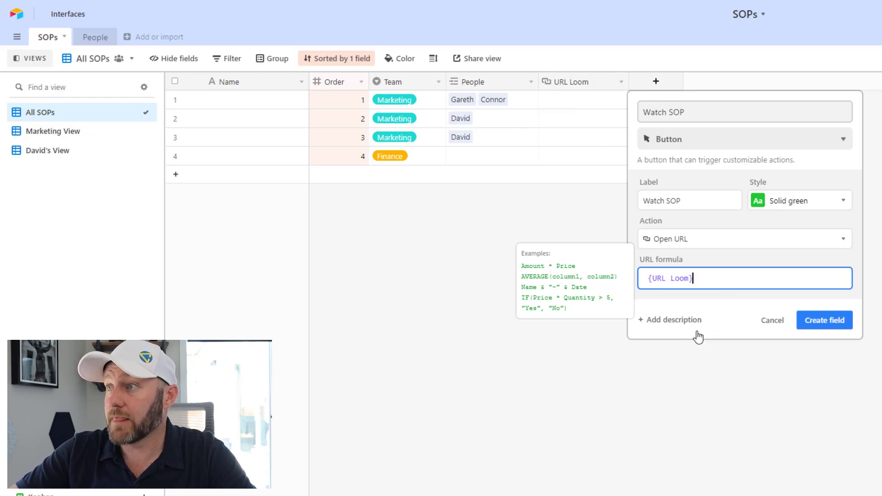
pyautogui.click(812, 324)
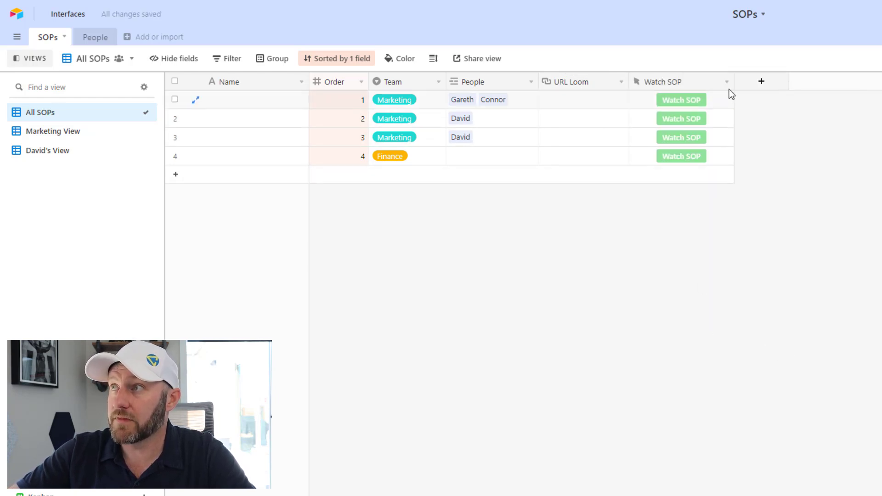
pyautogui.click(676, 101)
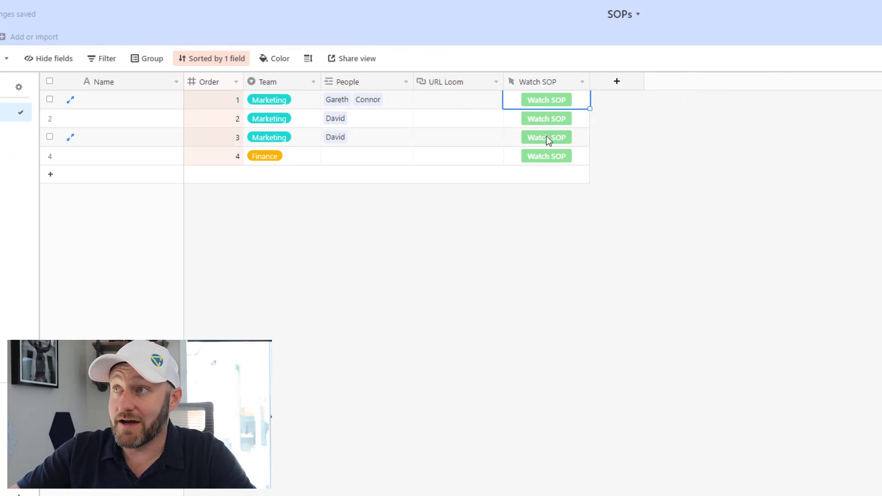
pyautogui.click(453, 101)
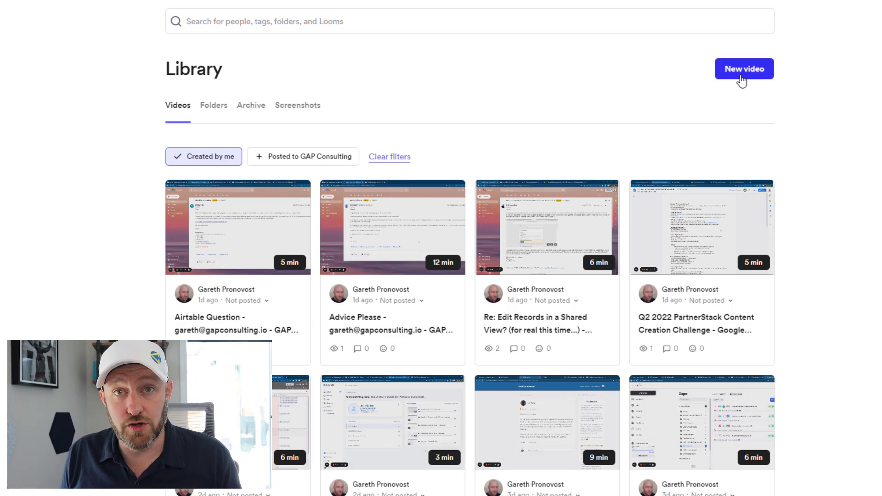
# Step: Open Loom in a new browser tab and start recording a new video
pyautogui.hotkey('ctrl', 't')
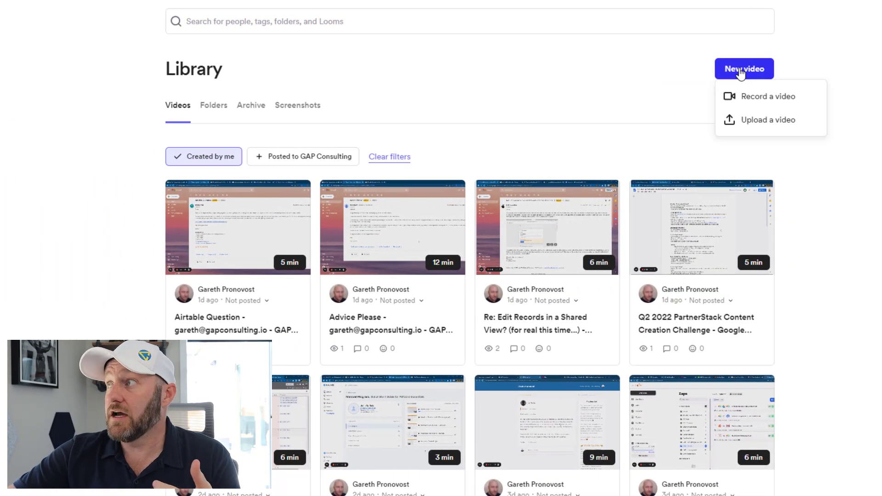
pyautogui.click(740, 98)
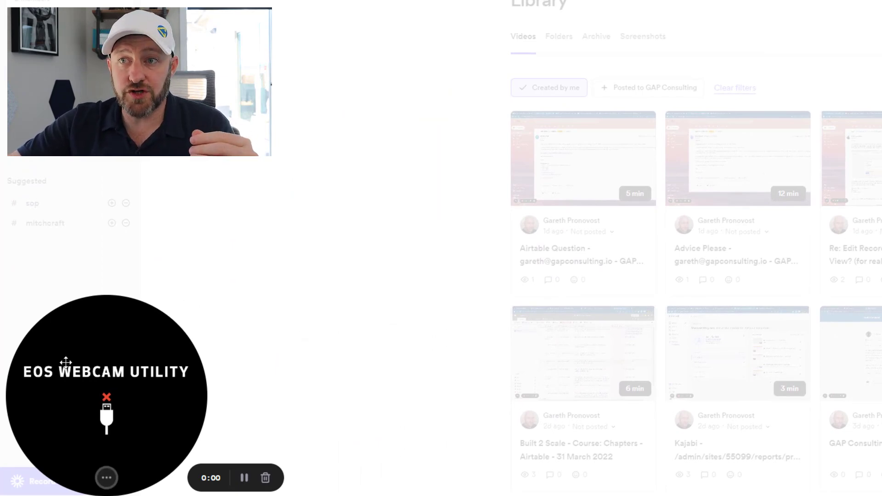
pyautogui.moveTo(106, 386)
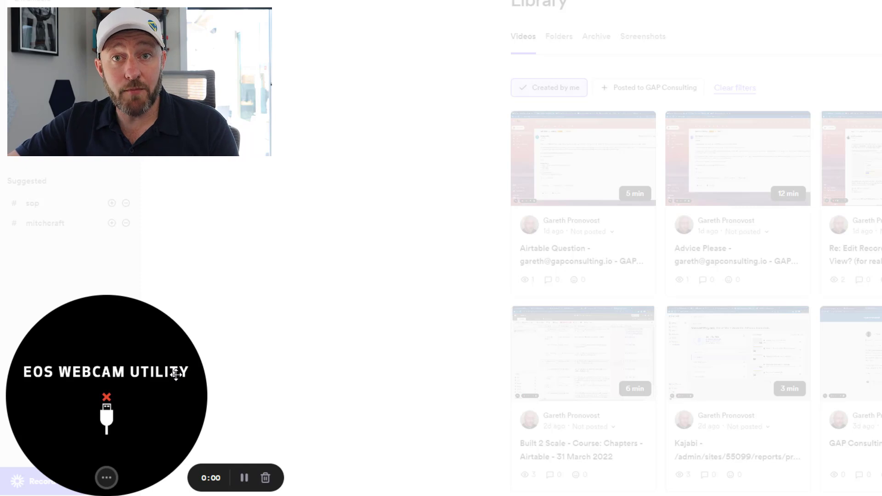
pyautogui.moveTo(107, 478)
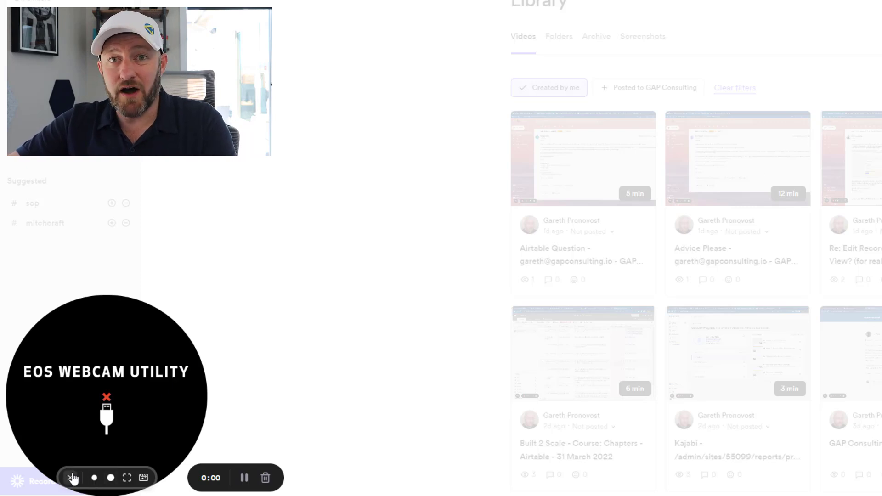
# Step: Hide the camera bubble, continue despite the muted microphone, and share the entire screen
pyautogui.click(72, 478)
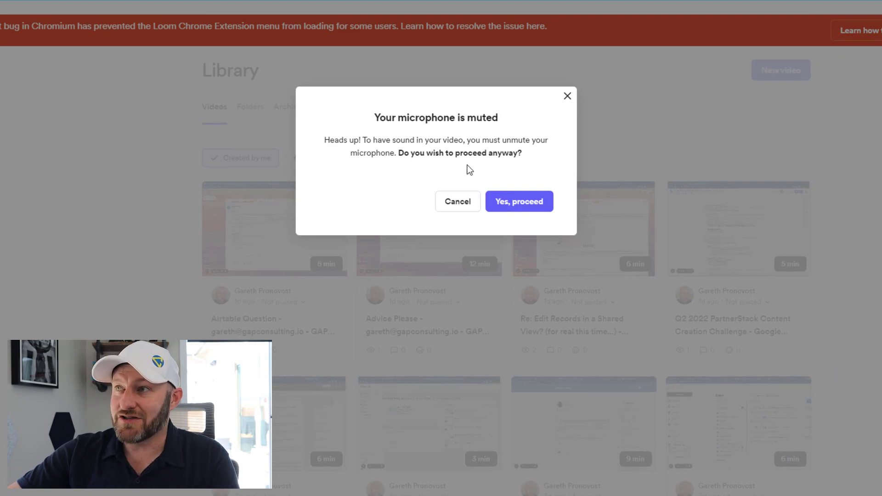
pyautogui.click(515, 206)
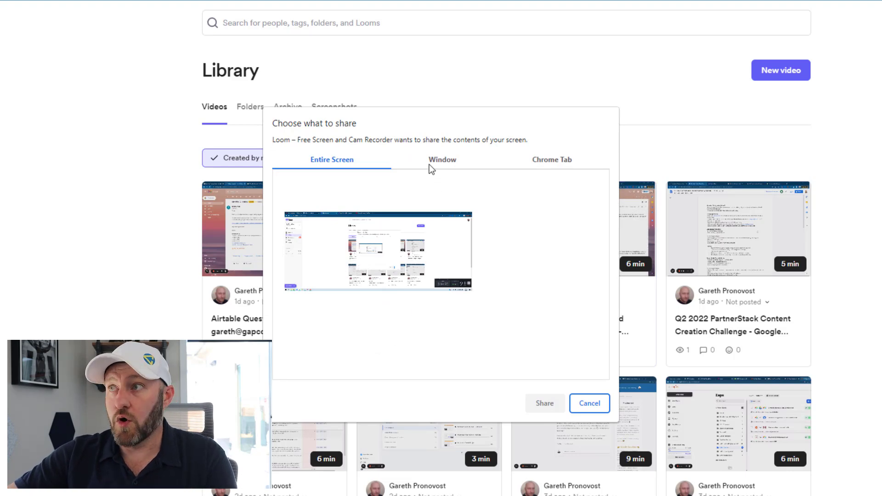
pyautogui.click(442, 159)
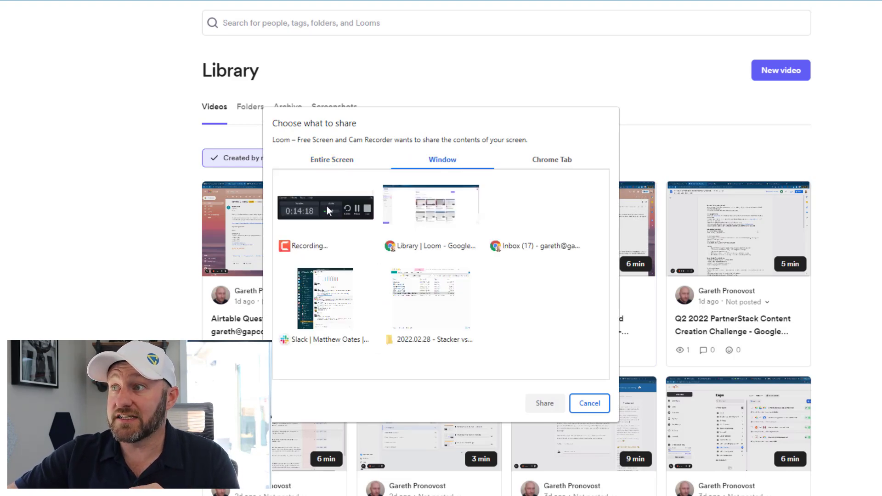
pyautogui.click(332, 159)
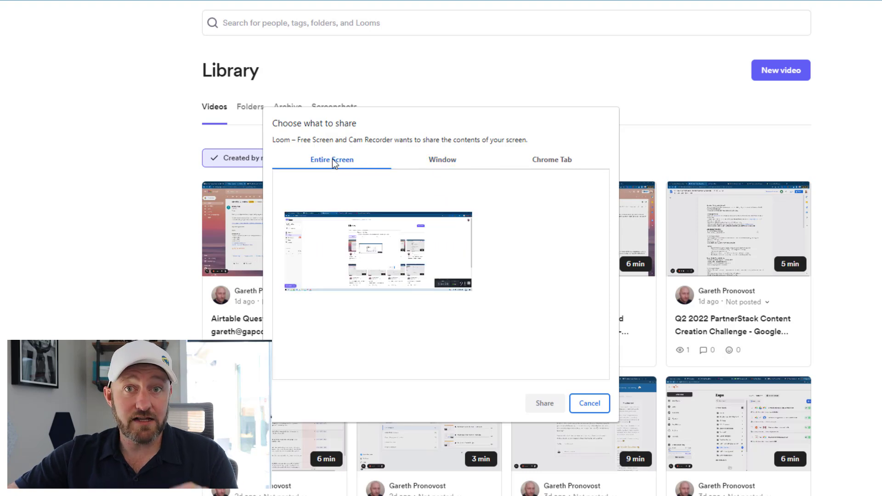
pyautogui.click(436, 261)
pyautogui.click(545, 403)
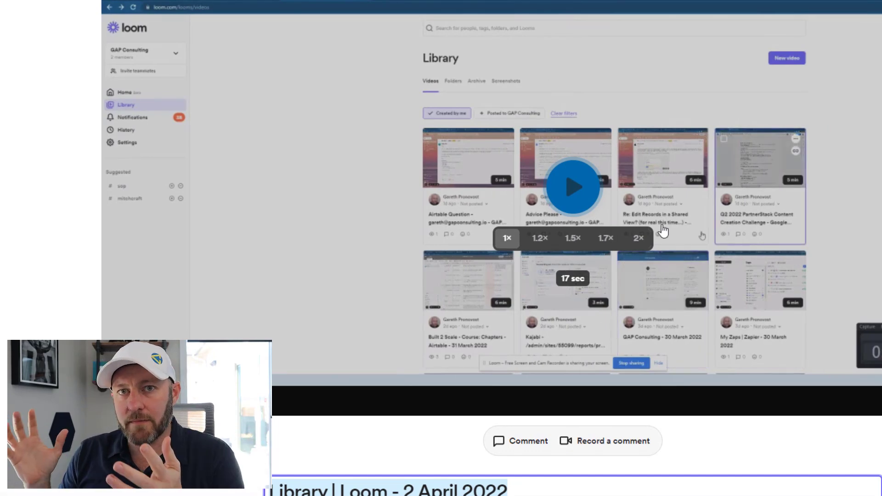
pyautogui.scroll(-3, 552, 277)
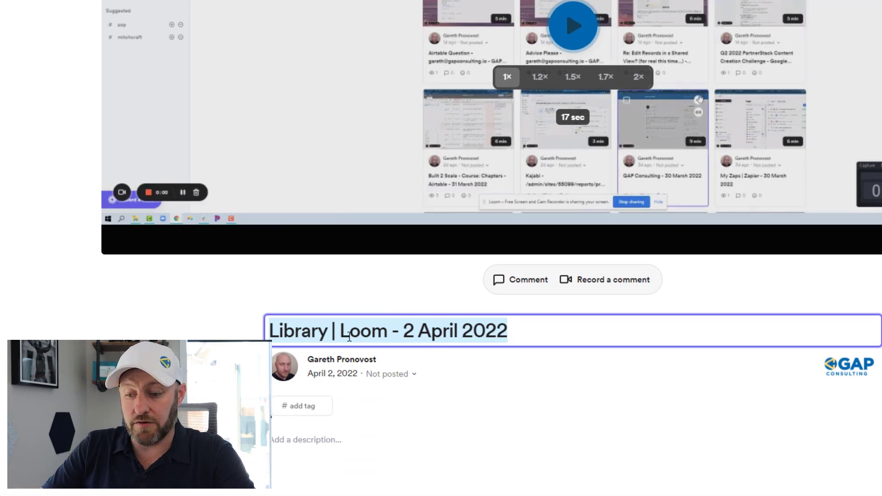
pyautogui.write('UP')
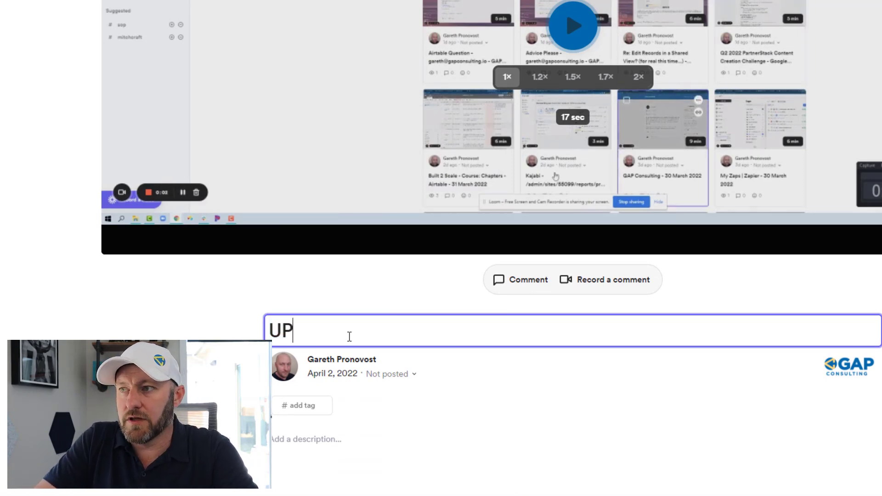
pyautogui.write('lo')
# Step: Fix the video title, dismiss tag suggestions, and copy the Loom share link
pyautogui.press('BackSpace')
pyautogui.press('BackSpace')
pyautogui.press('BackSpace')
pyautogui.write('pload ')
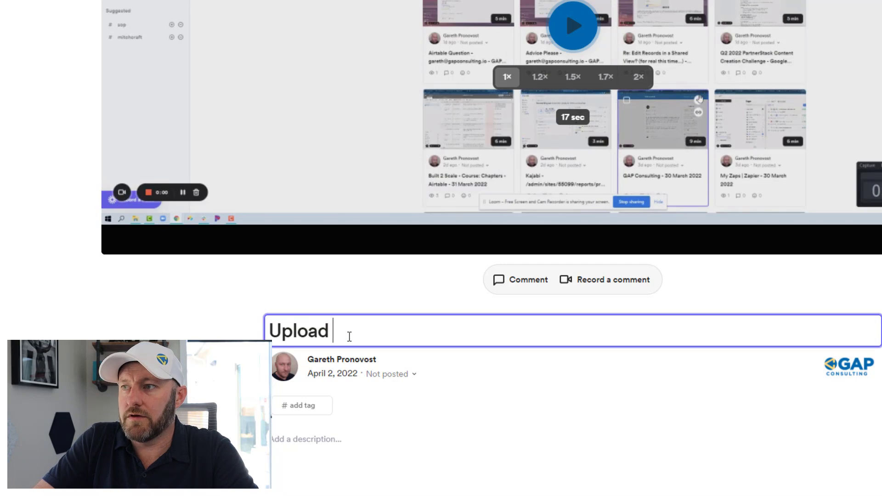
pyautogui.write('YouTube v')
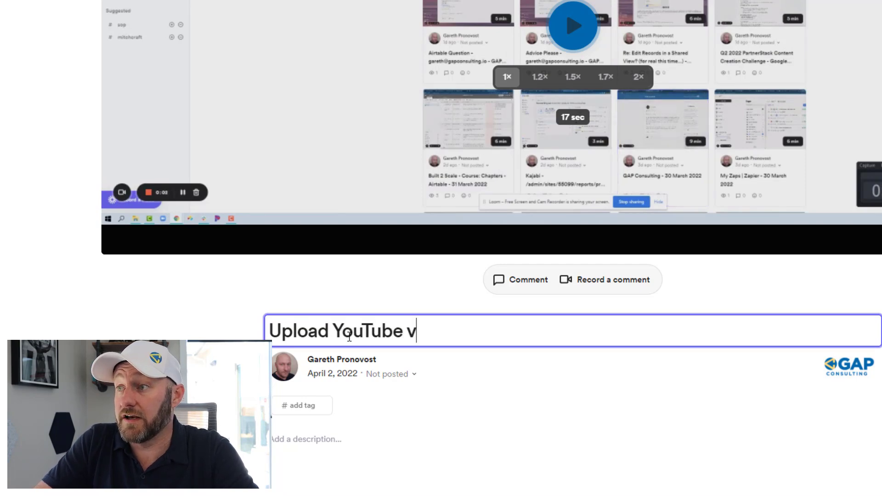
pyautogui.write('id')
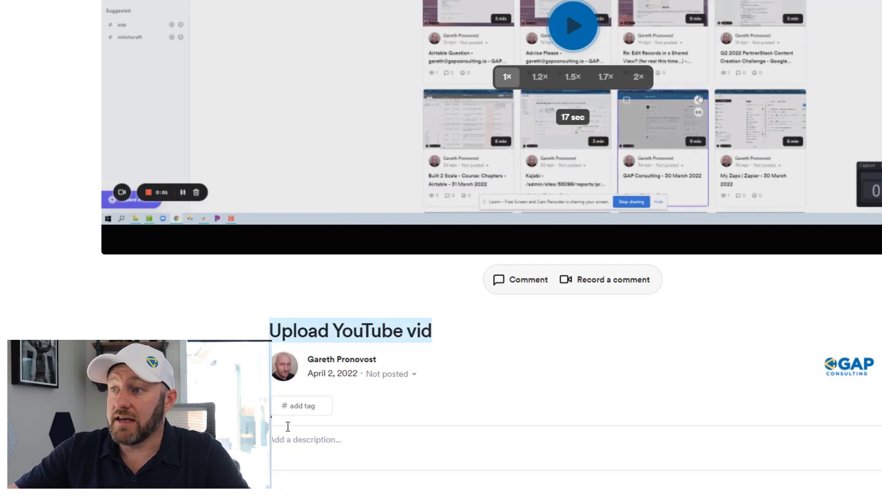
pyautogui.click(299, 405)
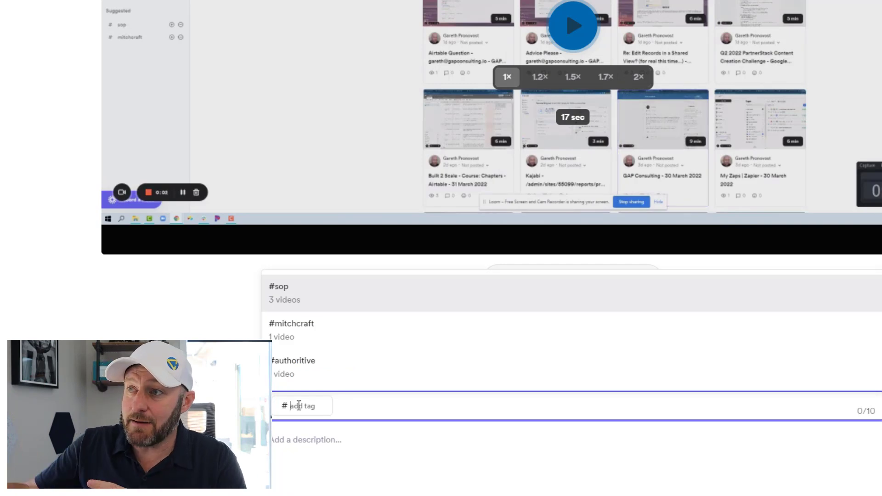
pyautogui.click(434, 207)
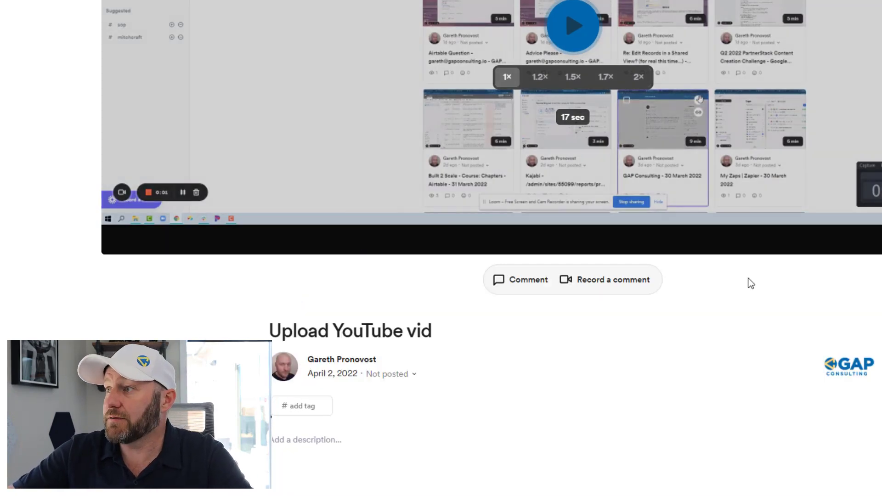
pyautogui.scroll(3, 593, 331)
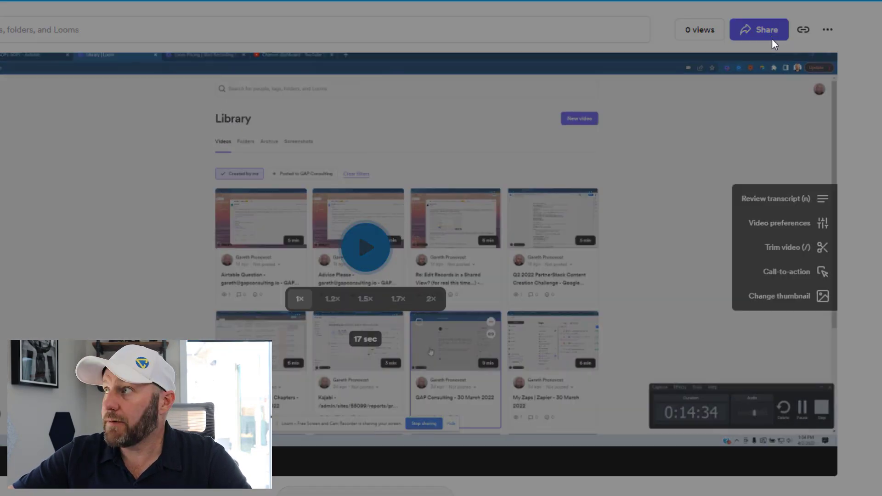
pyautogui.click(764, 30)
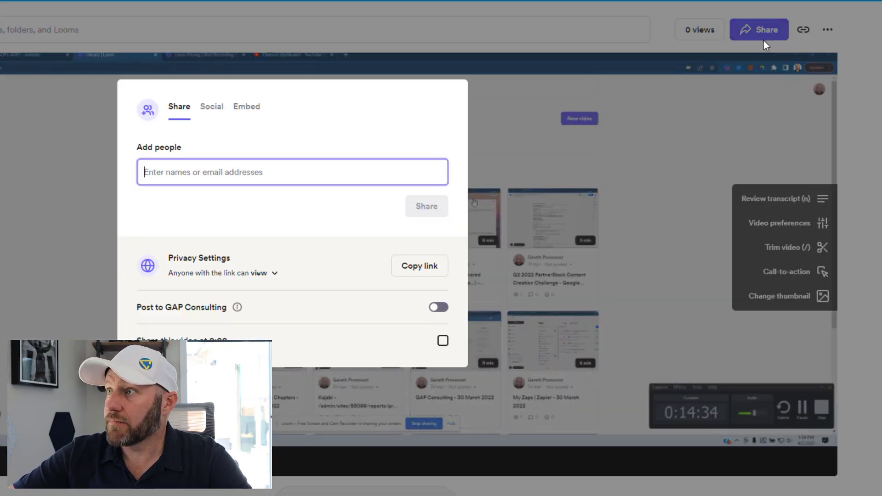
pyautogui.click(427, 274)
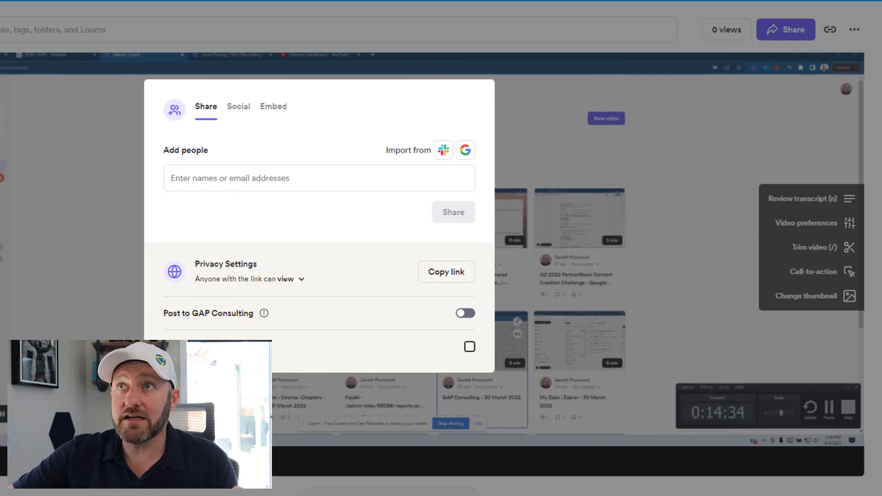
# Step: Paste the Loom link into row 1's URL Loom cell and name it 'Upload YouTube Vid'
pyautogui.hotkey('alt', 'Tab')
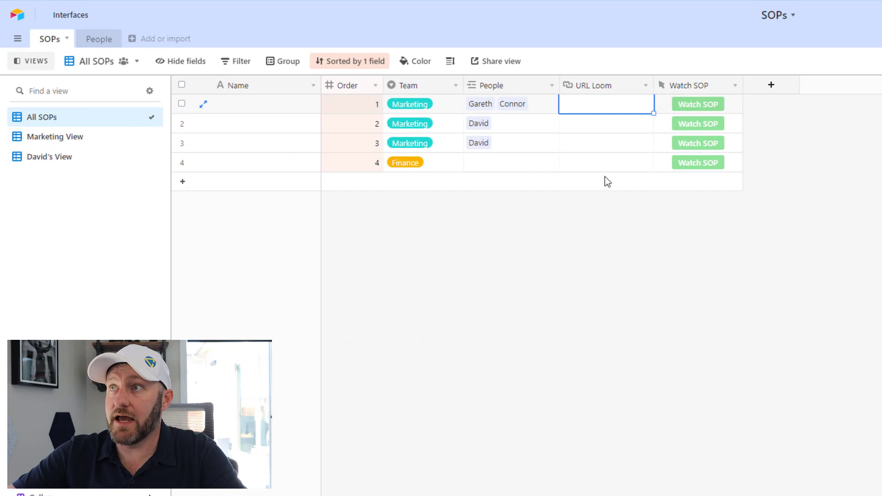
pyautogui.hotkey('ctrl', 'v')
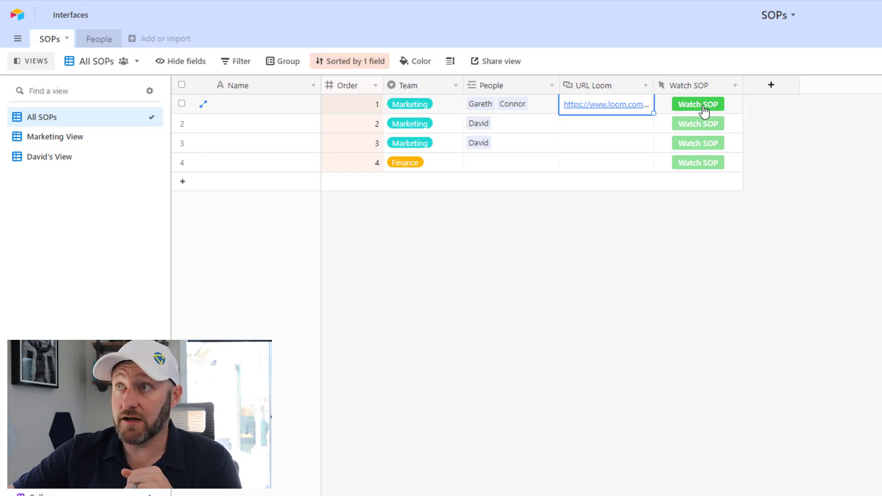
pyautogui.click(247, 103)
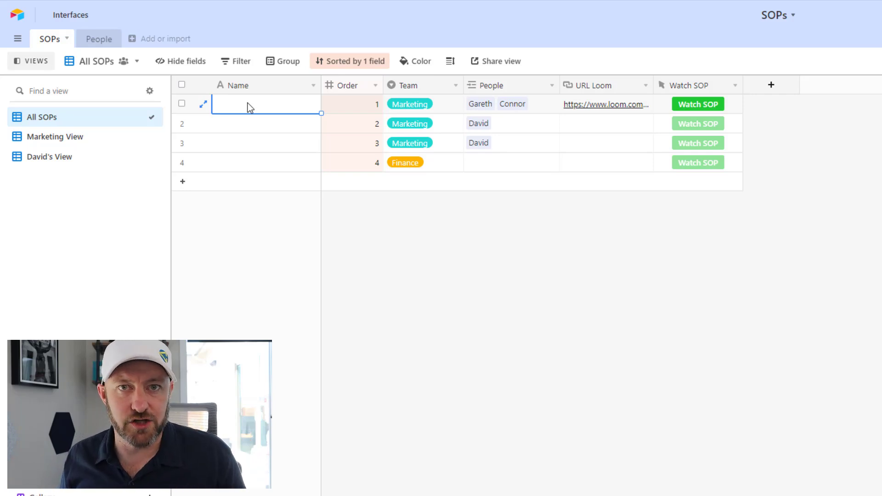
pyautogui.write('Rec')
pyautogui.write('Upload YouTube Vid')
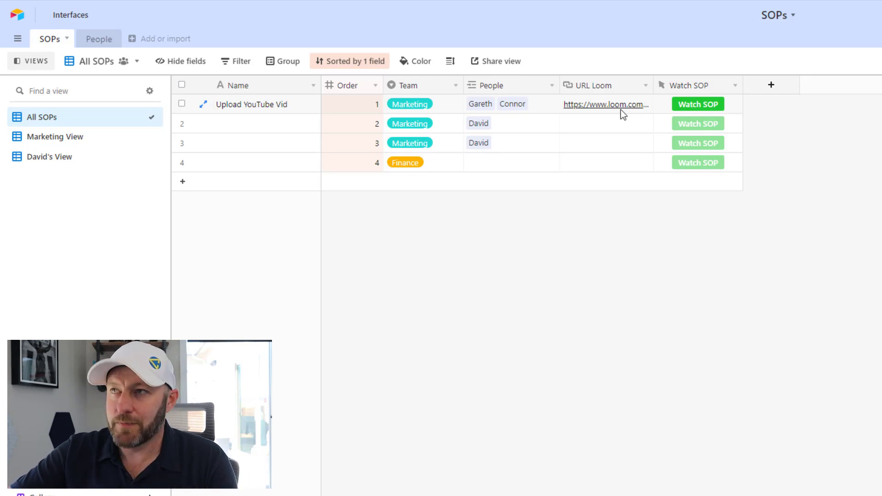
# Step: Link David to the Upload YouTube Vid record's People
pyautogui.click(531, 104)
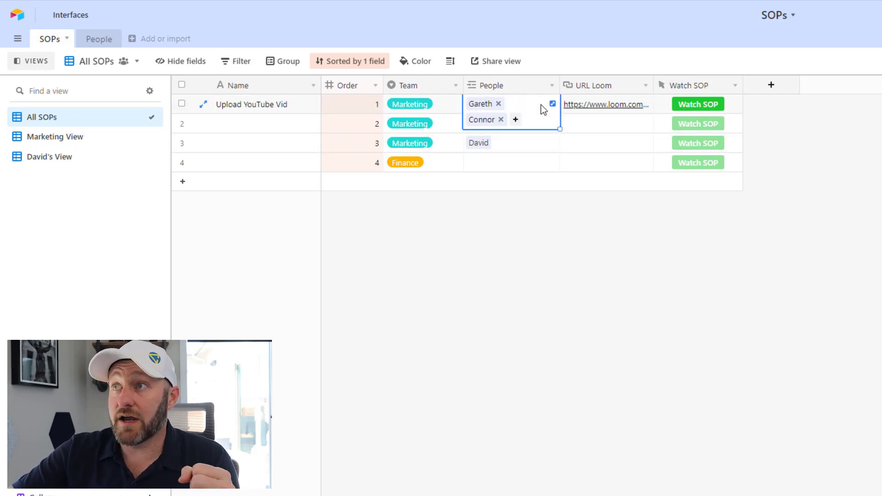
pyautogui.click(515, 120)
pyautogui.click(286, 113)
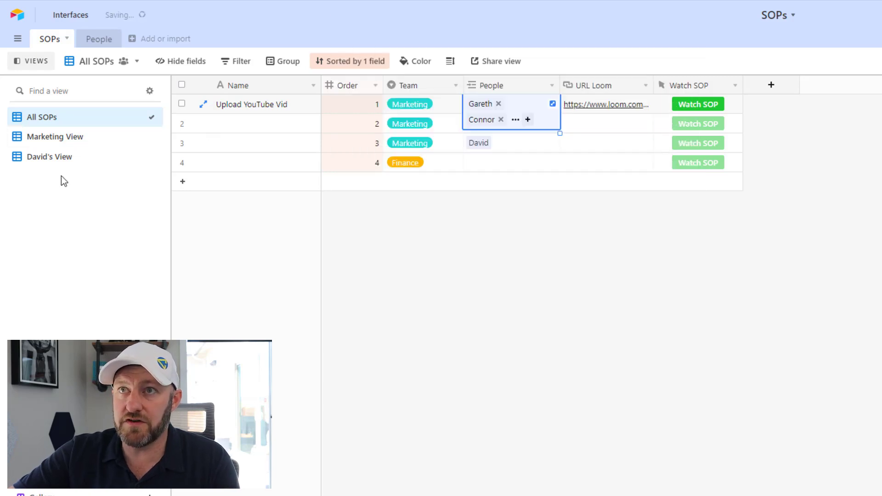
pyautogui.click(513, 142)
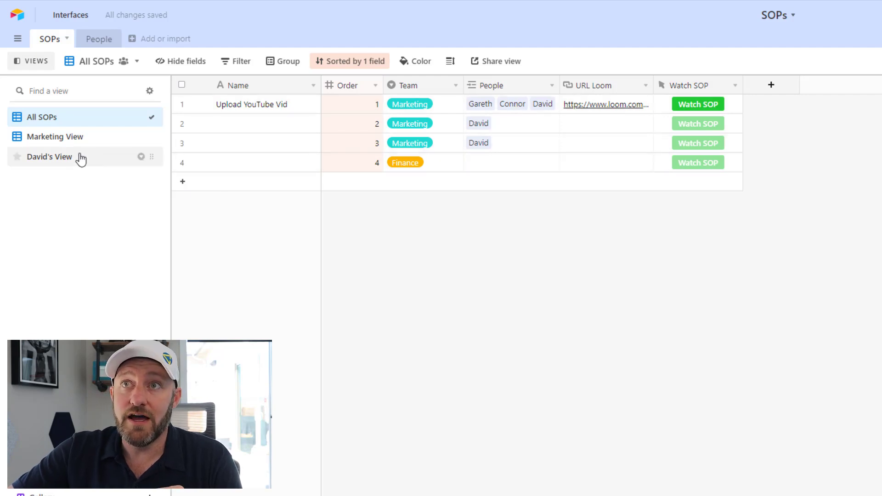
# Step: Unhide the Watch SOP field in David's View and narrow its column
pyautogui.click(50, 156)
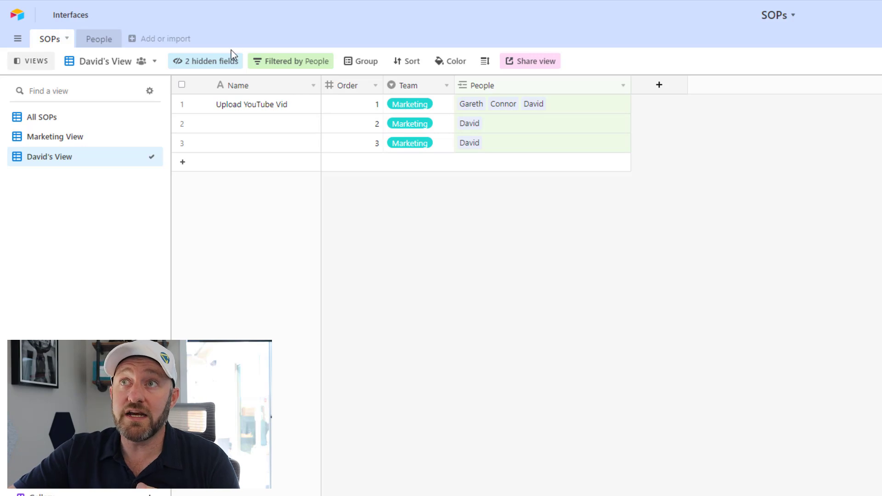
pyautogui.click(216, 68)
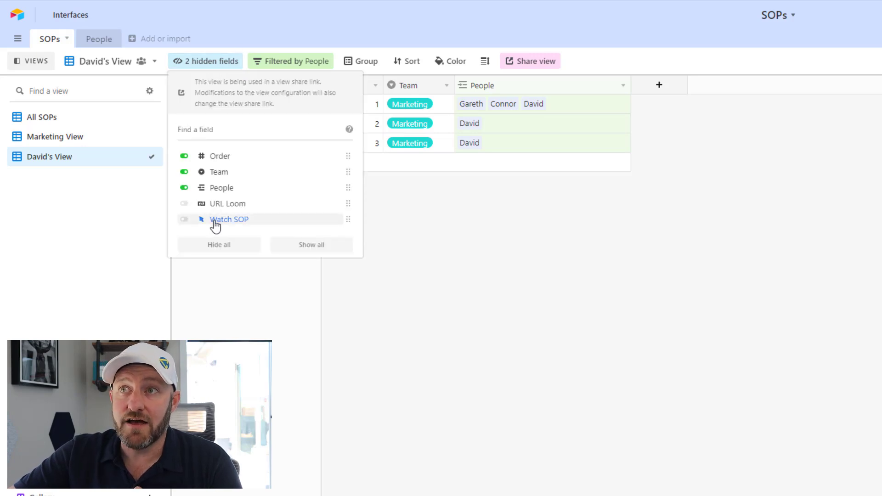
pyautogui.click(209, 221)
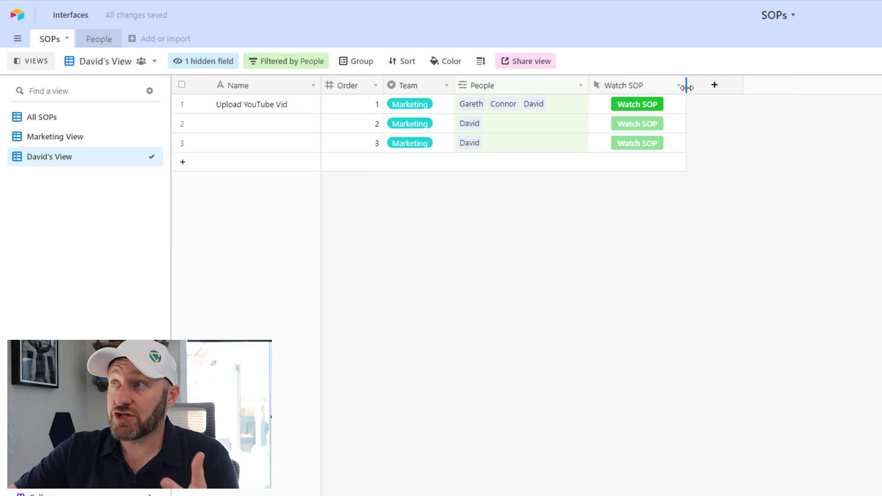
pyautogui.moveTo(688, 86); pyautogui.dragTo(673, 87)
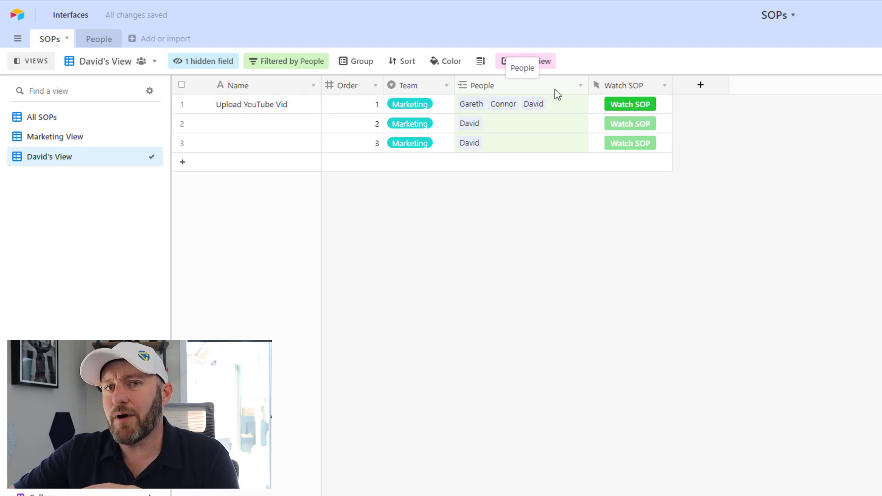
# Step: Hide the People field in David's View and bring up its share link
pyautogui.rightClick(524, 86)
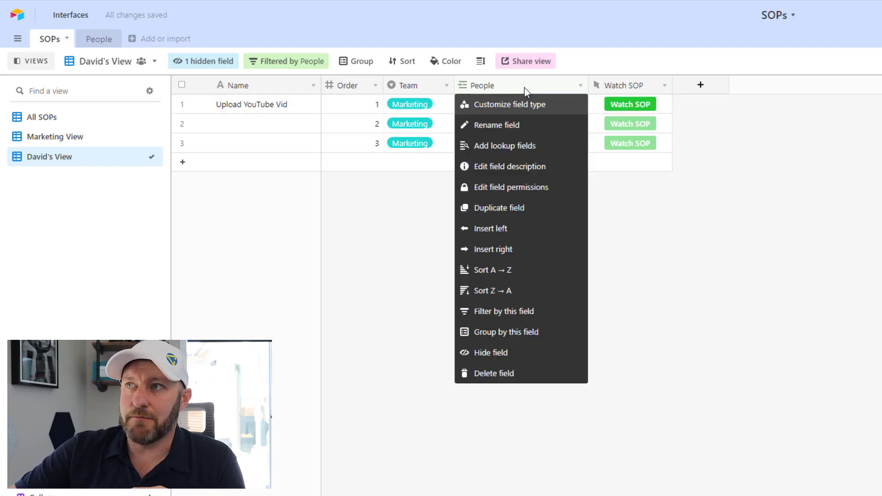
pyautogui.click(519, 352)
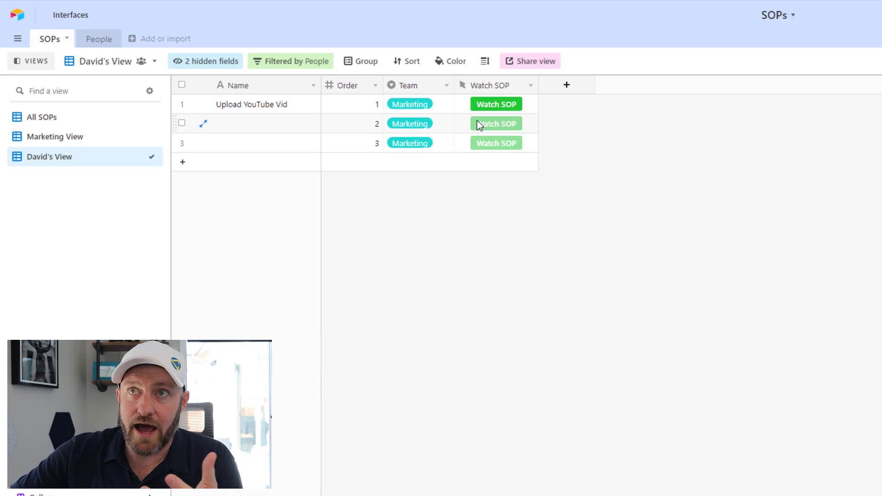
pyautogui.click(522, 64)
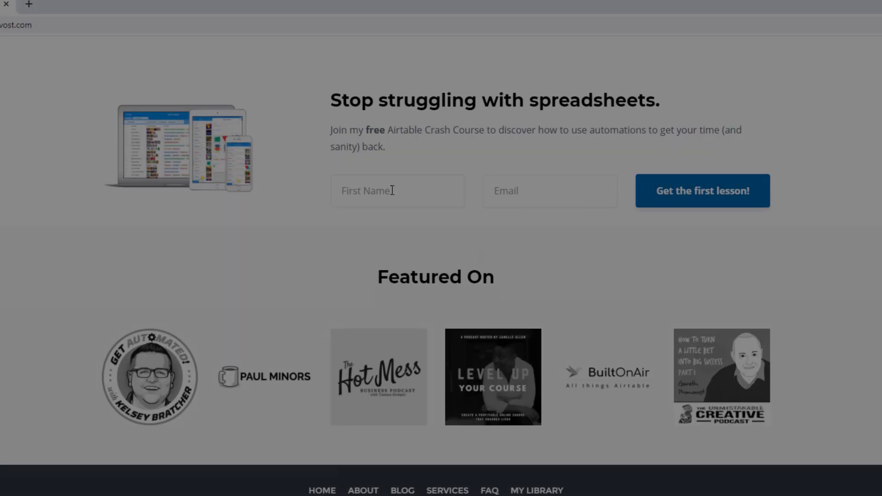
# Step: Autofill the crash course sign-up form, then go to GAP Consulting's Services page
pyautogui.click(392, 191)
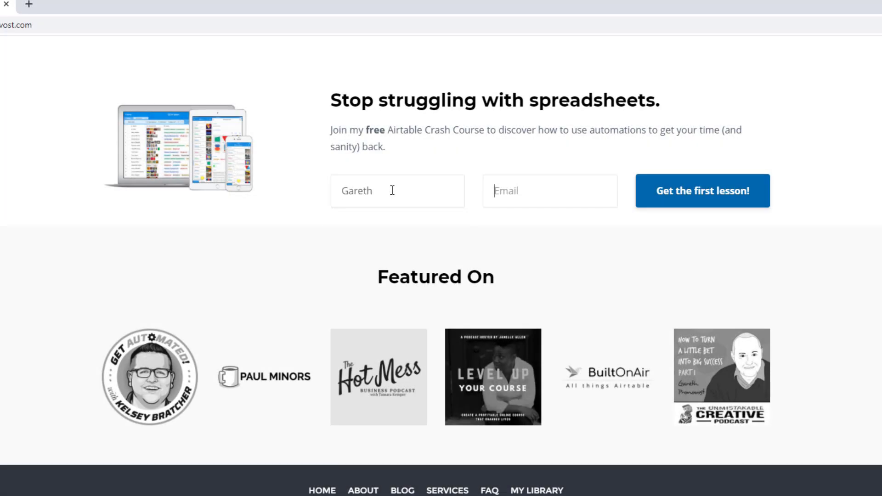
pyautogui.write('garet')
pyautogui.press('Down')
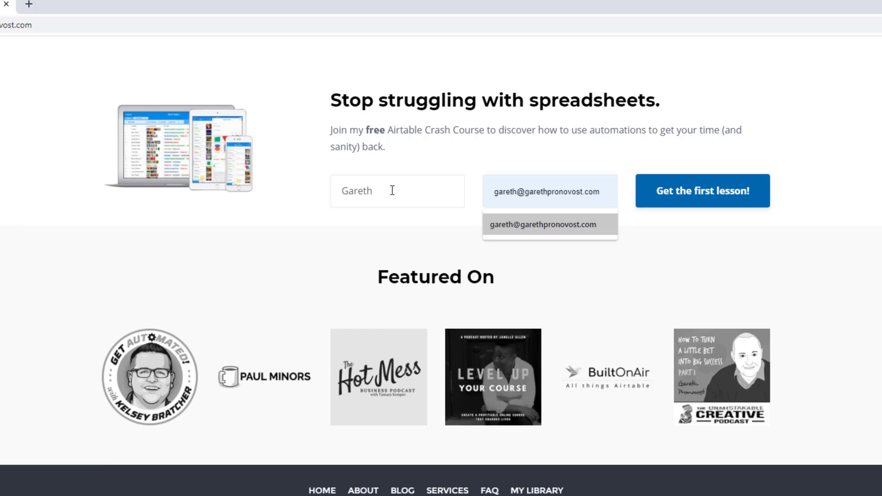
pyautogui.press('Return')
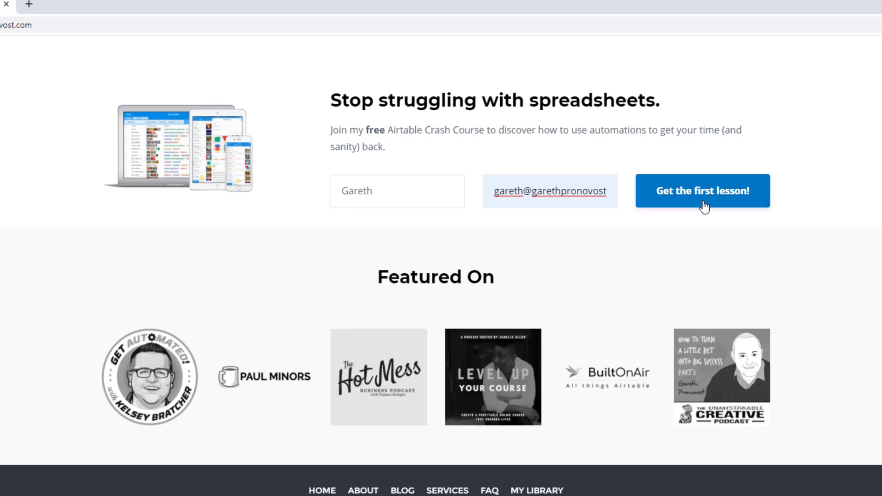
pyautogui.scroll(15, 705, 205)
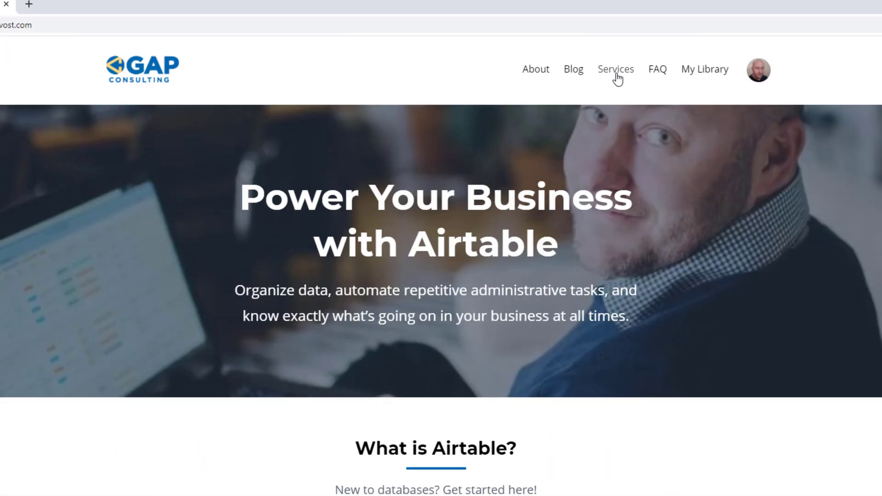
pyautogui.click(615, 69)
pyautogui.scroll(-5, 402, 193)
pyautogui.scroll(-2, 334, 301)
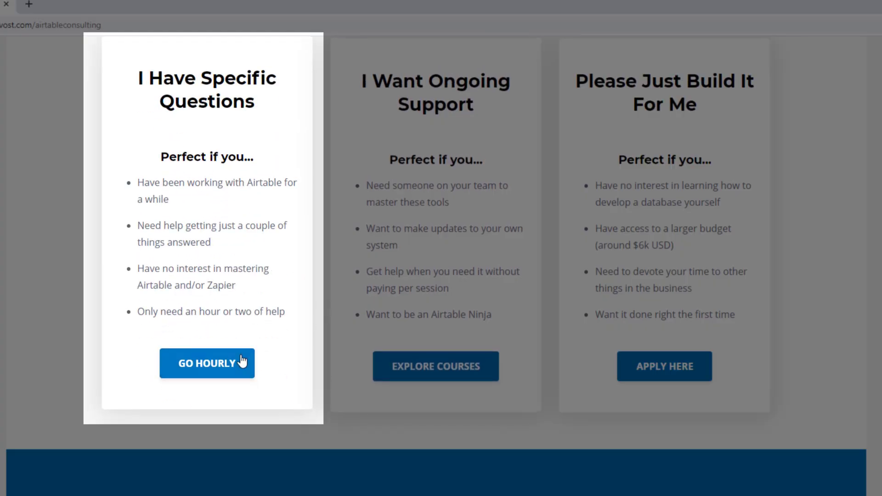